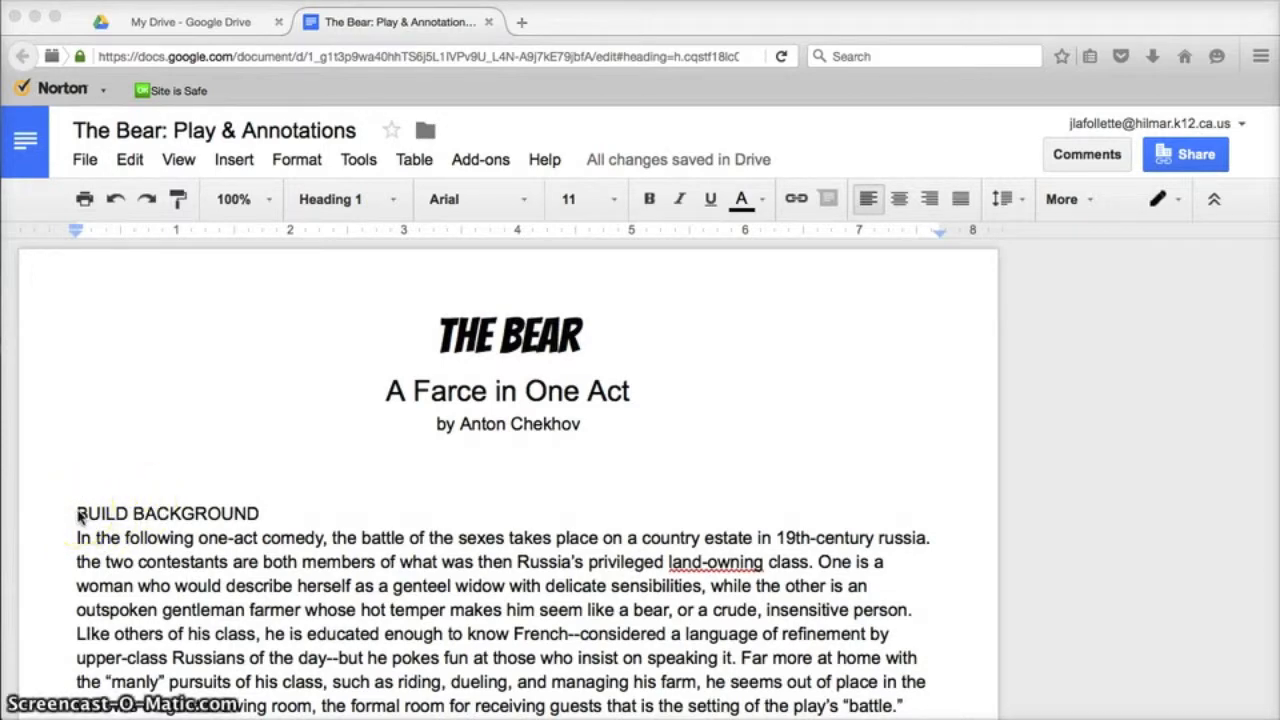
Select the BUILD BACKGROUND line and apply the Heading 1 paragraph style
left_click(74, 515)
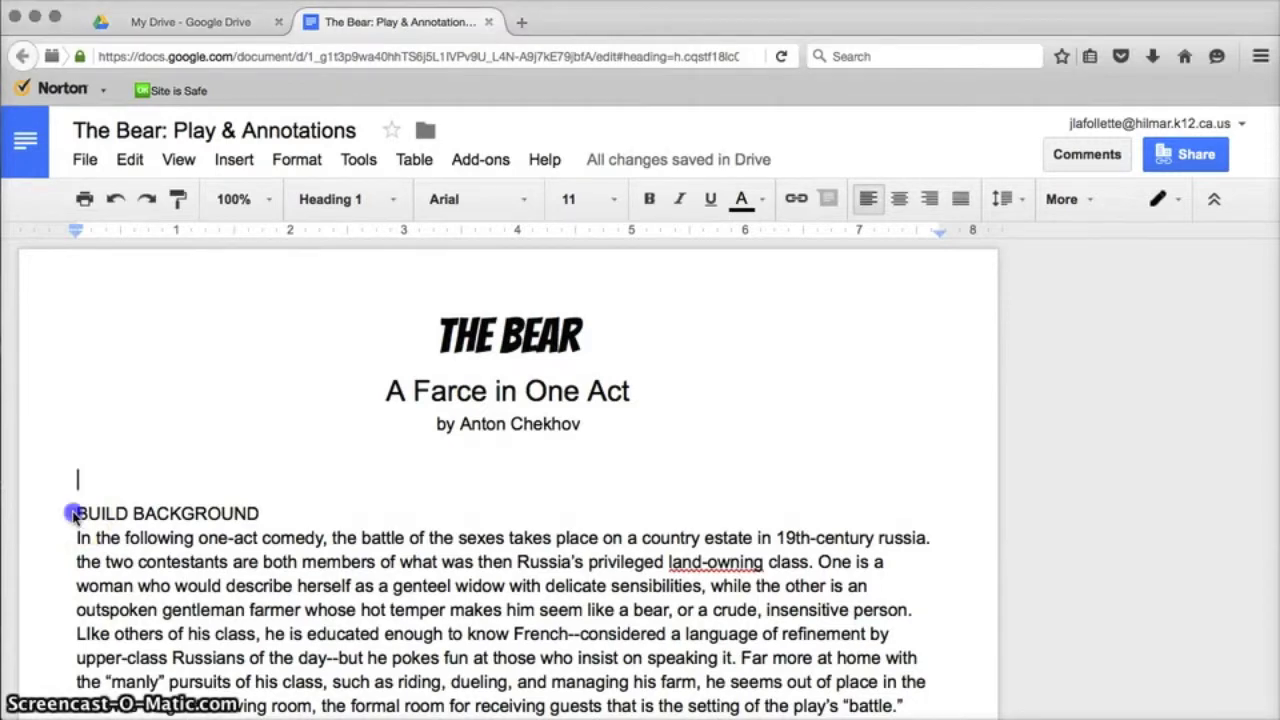
left_click_drag(74, 514, 266, 511)
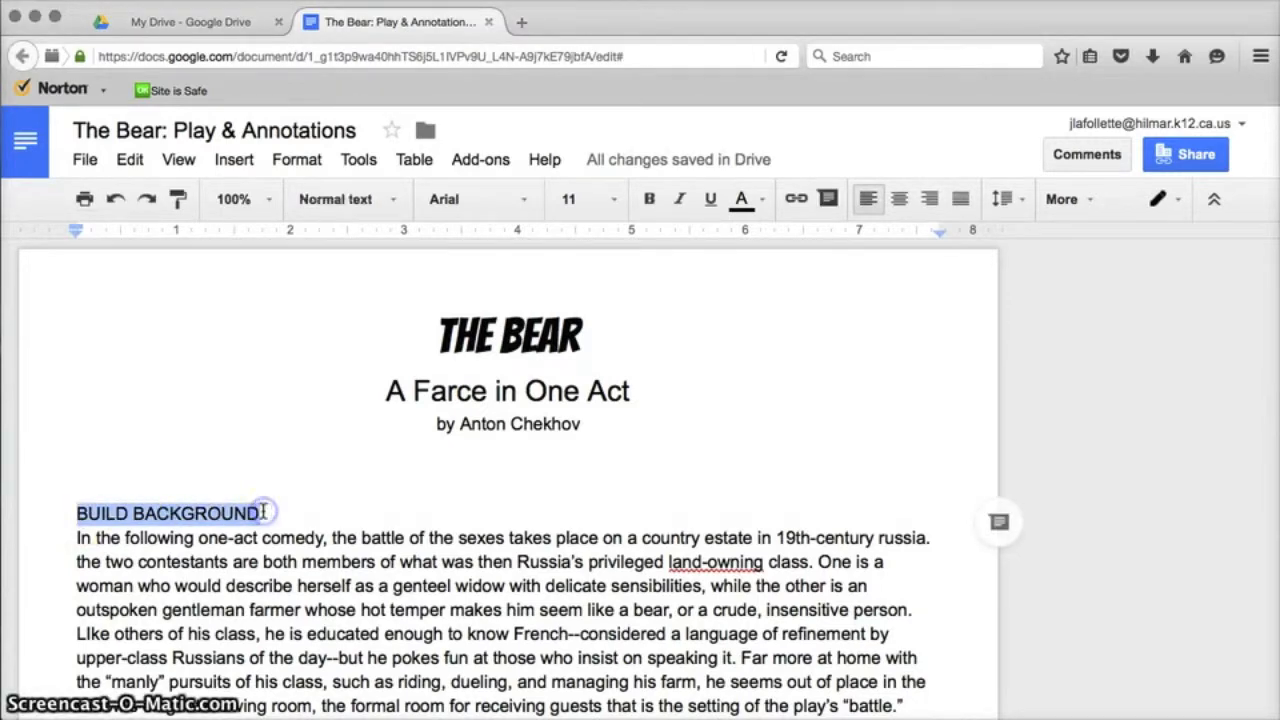
left_click(390, 202)
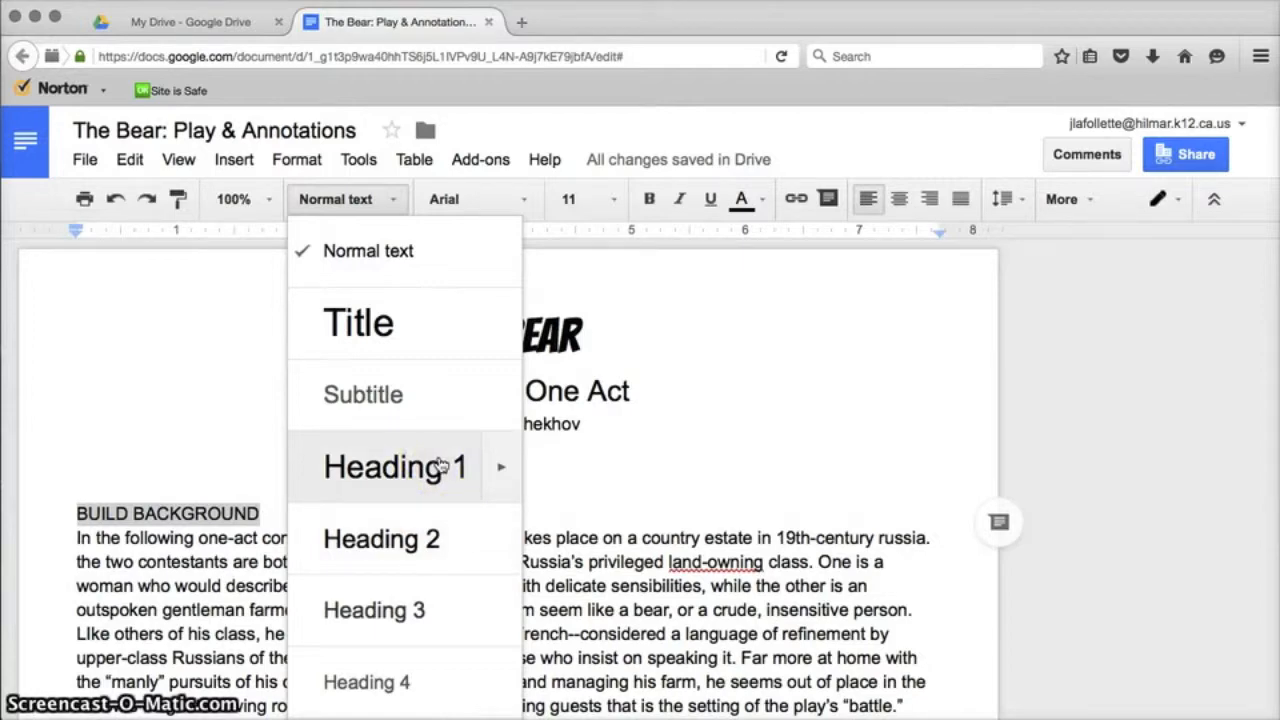
left_click(437, 462)
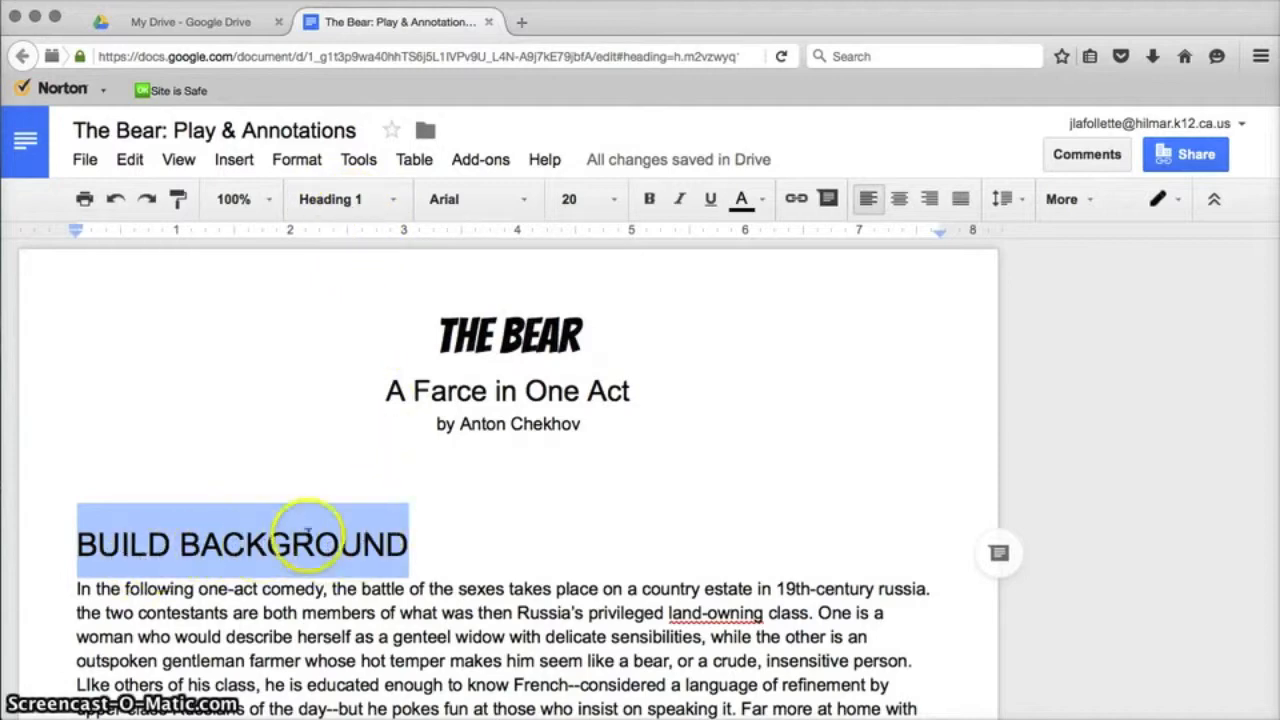
Change the BUILD BACKGROUND heading font to Cutive at size 11
left_click(486, 200)
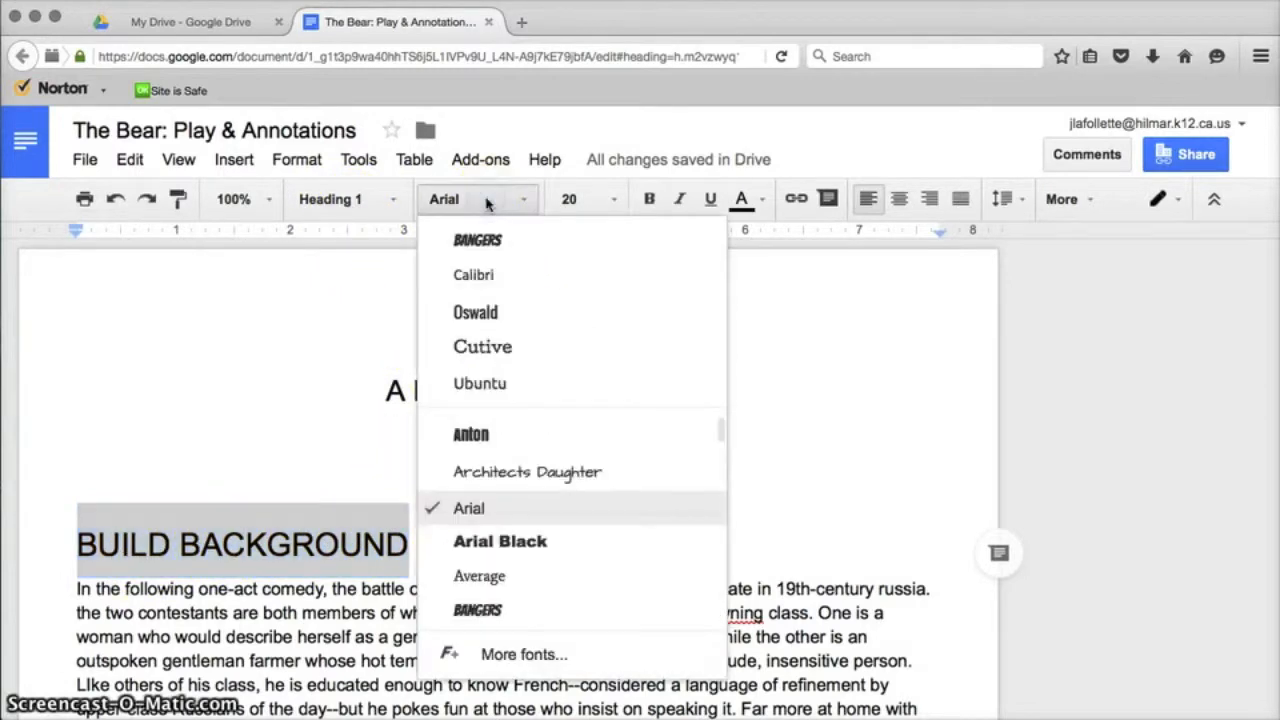
left_click(490, 313)
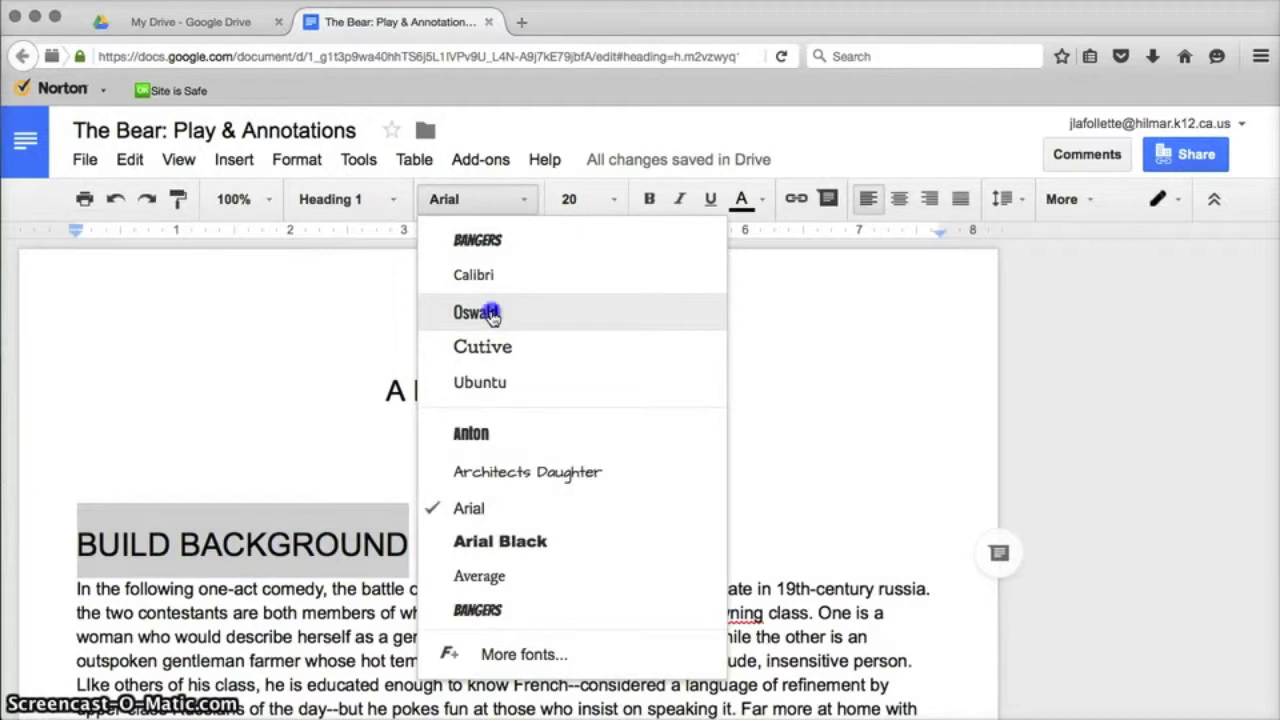
left_click(484, 203)
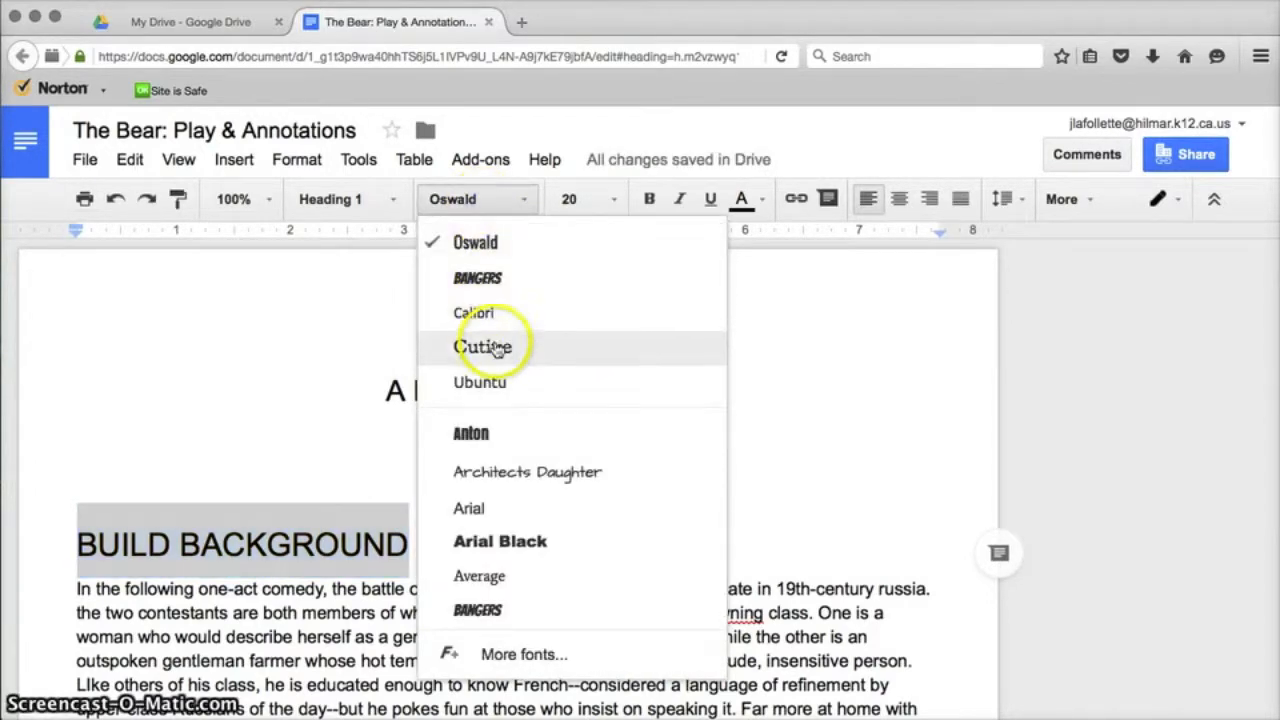
left_click(495, 346)
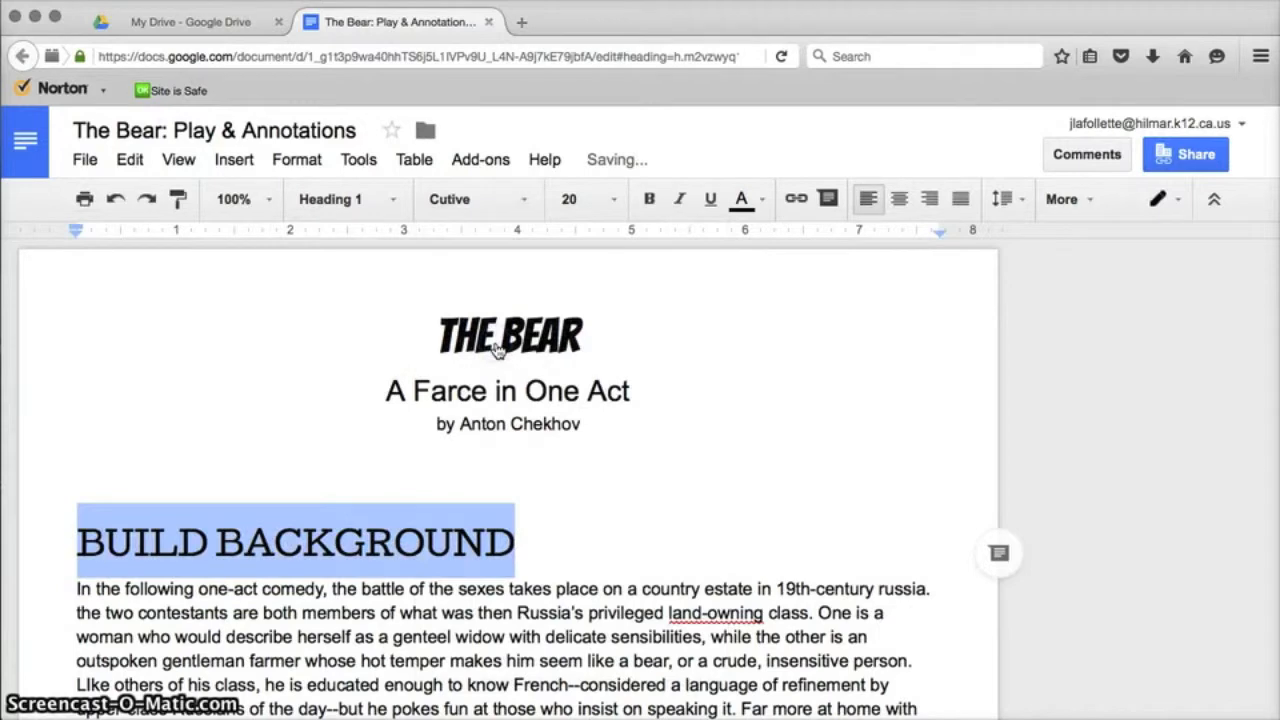
left_click(591, 199)
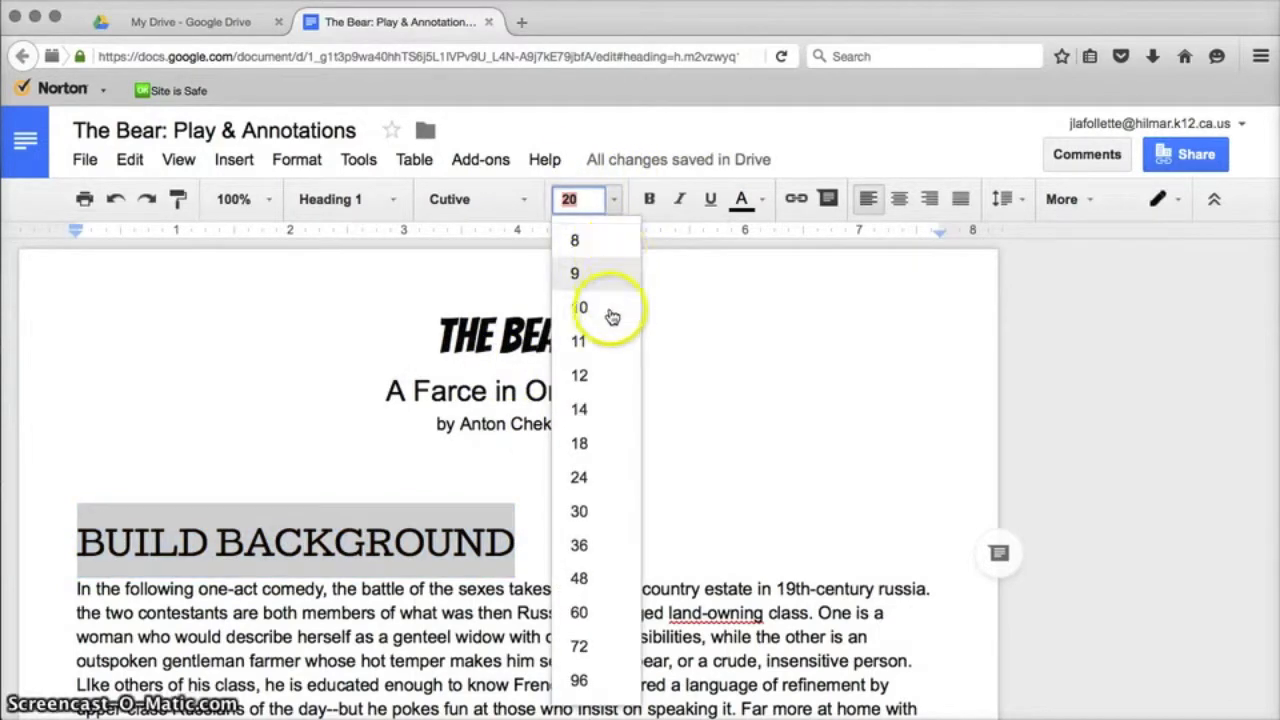
left_click(613, 340)
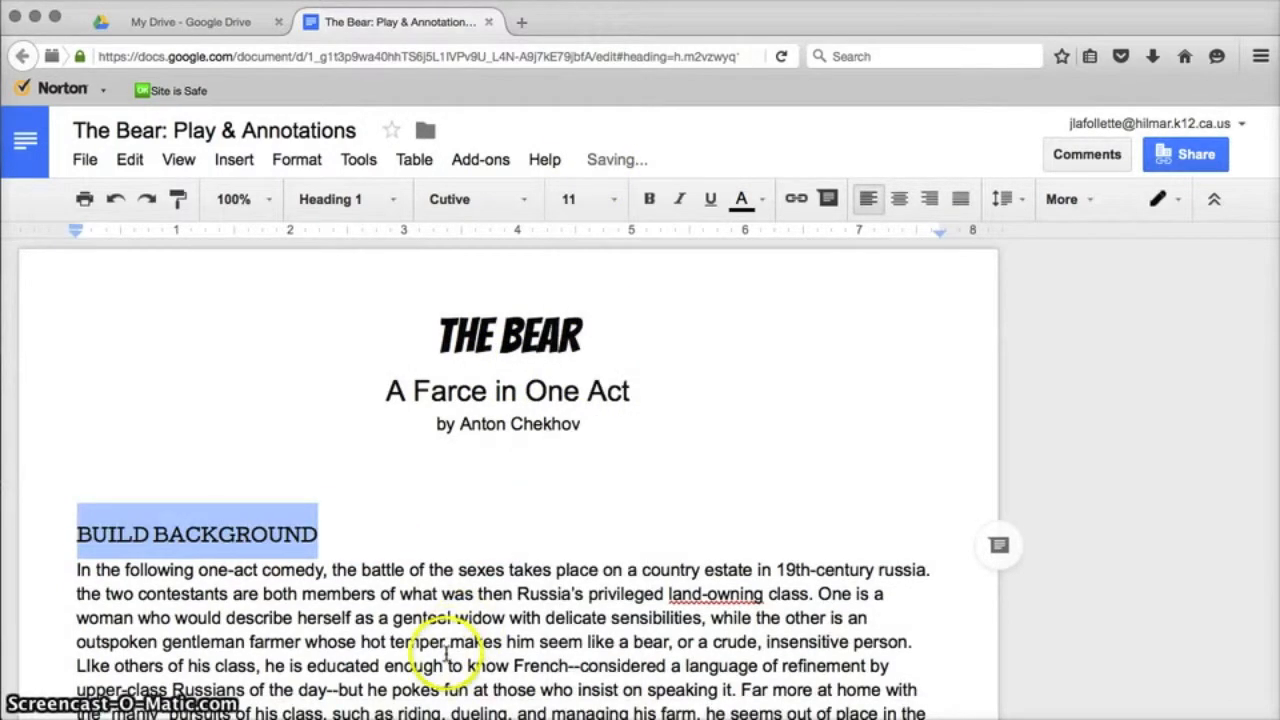
Give the heading single line spacing and remove the space before and after it
left_click(1018, 200)
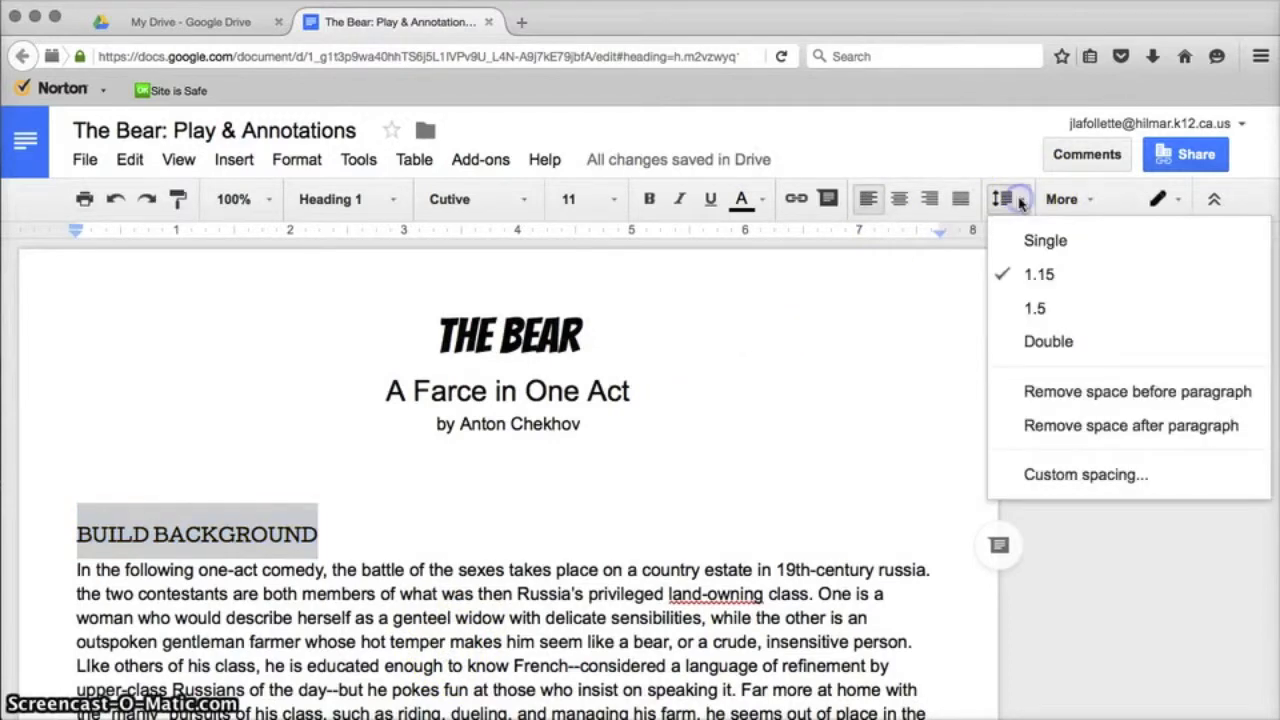
left_click(1042, 246)
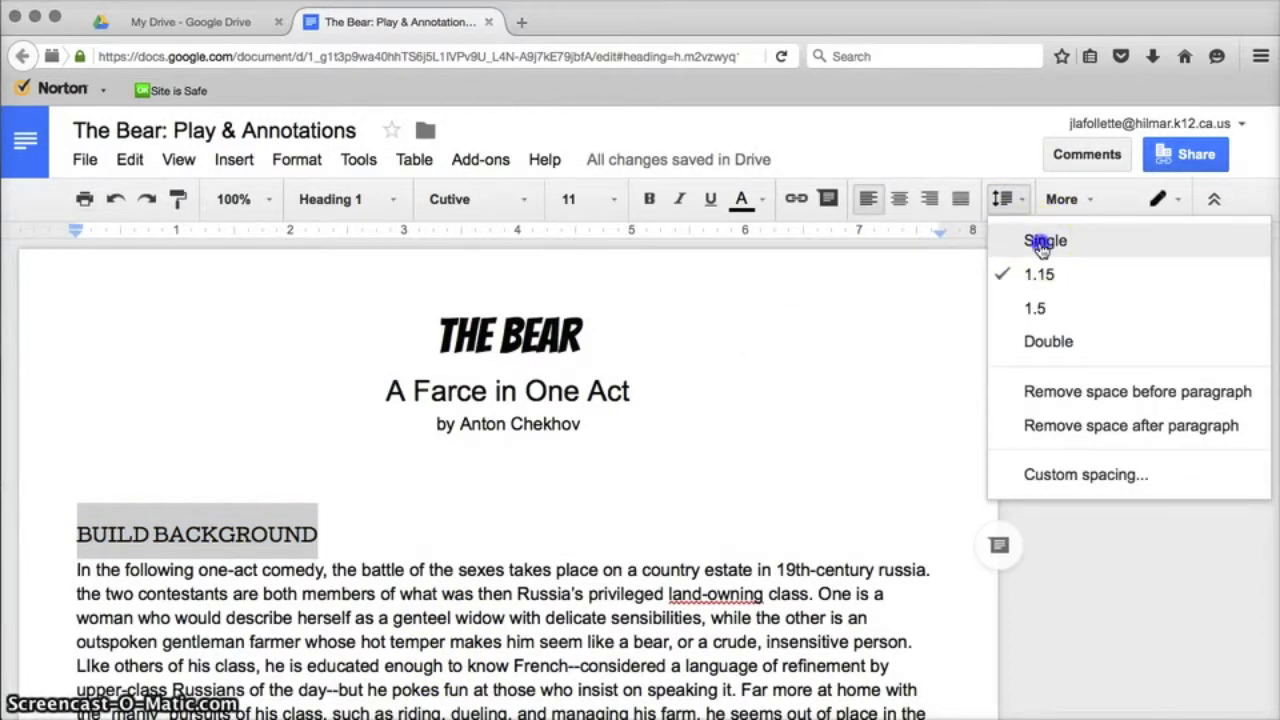
left_click(1015, 192)
left_click(1030, 392)
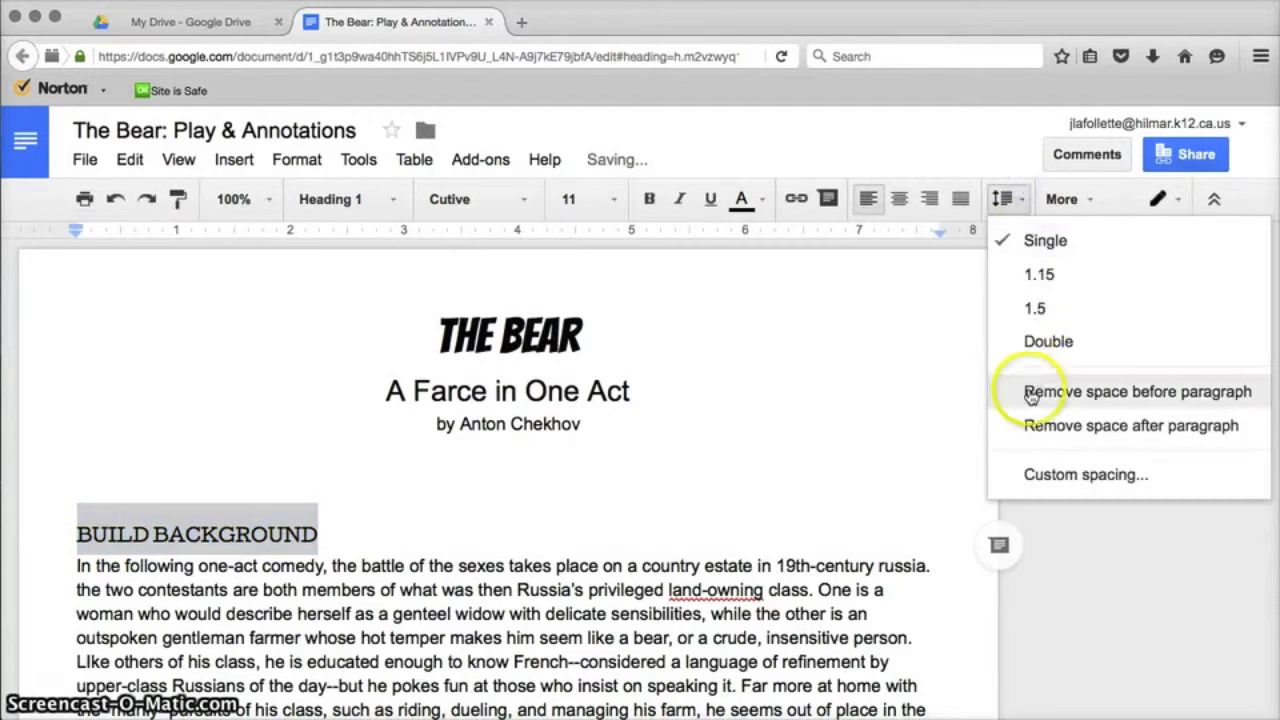
left_click(1008, 200)
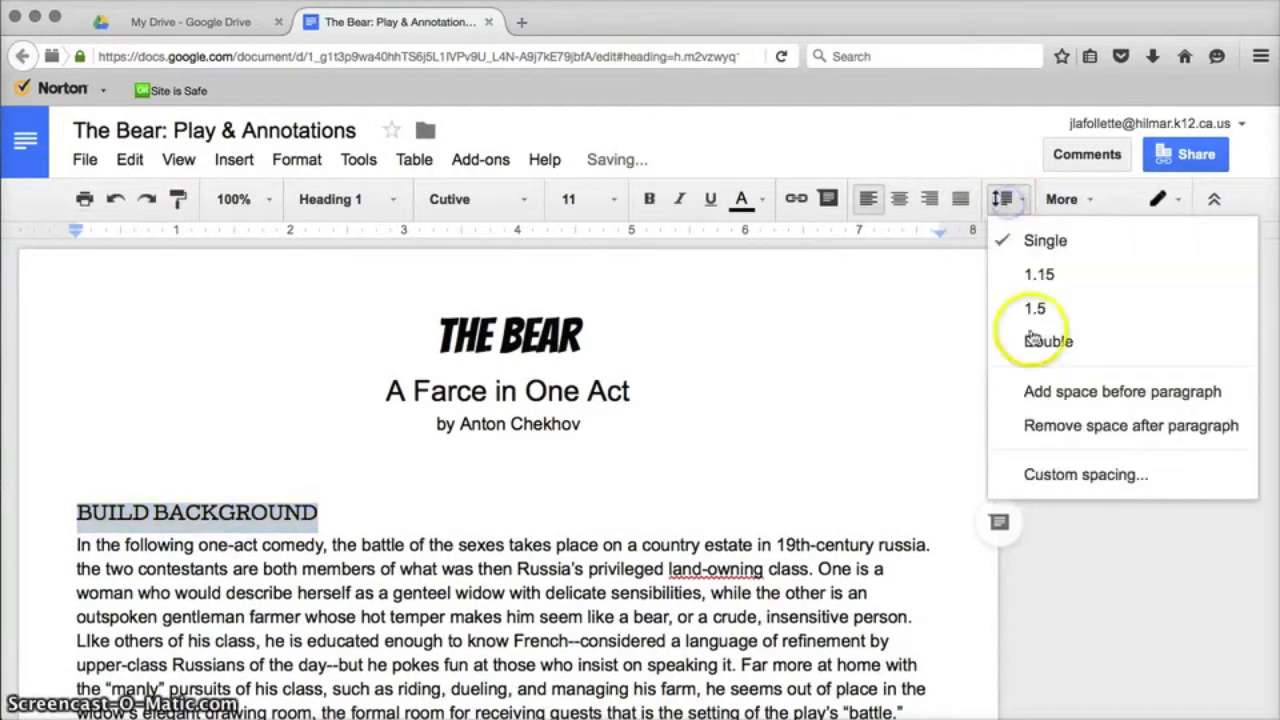
left_click(1050, 424)
left_click(437, 457)
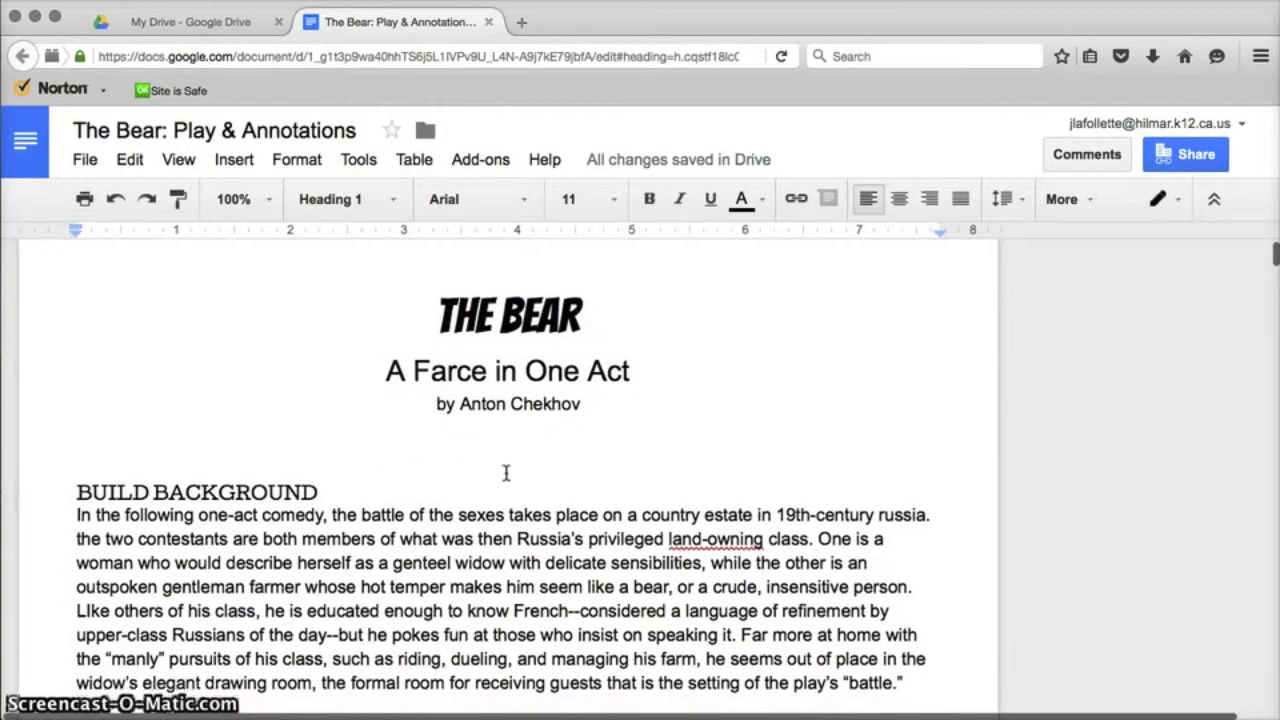
left_click(366, 490)
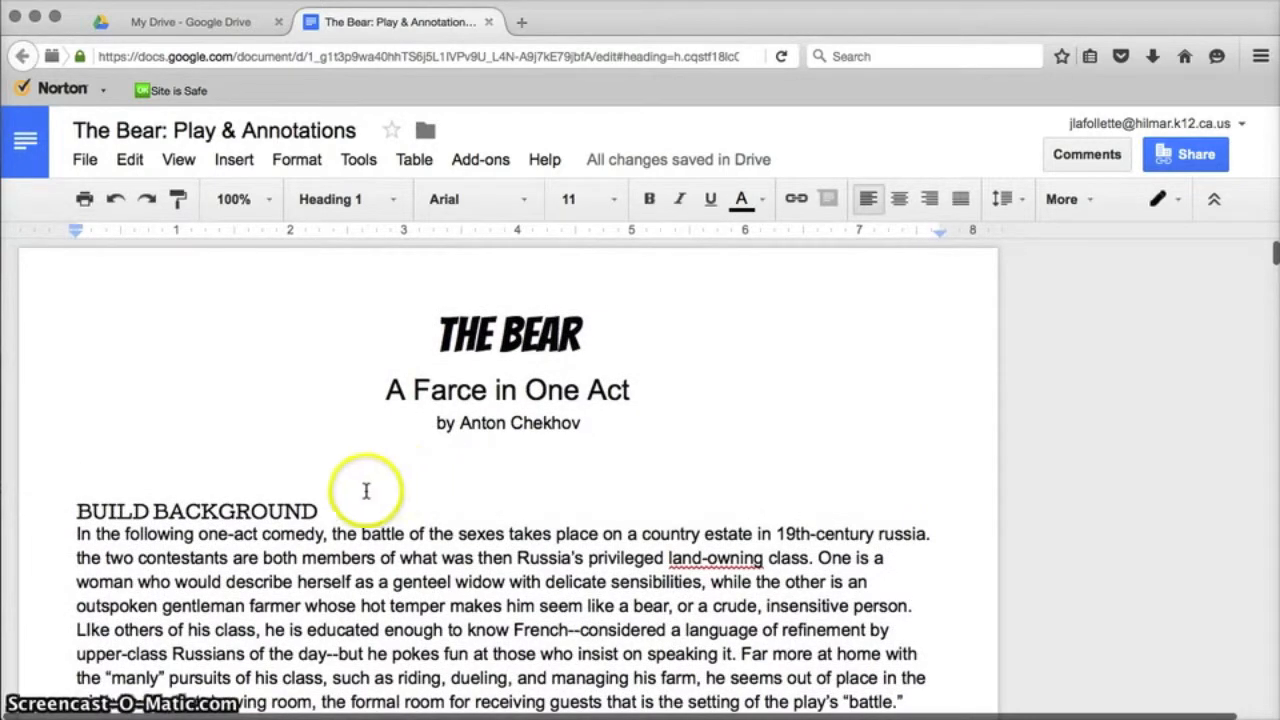
left_click(292, 511)
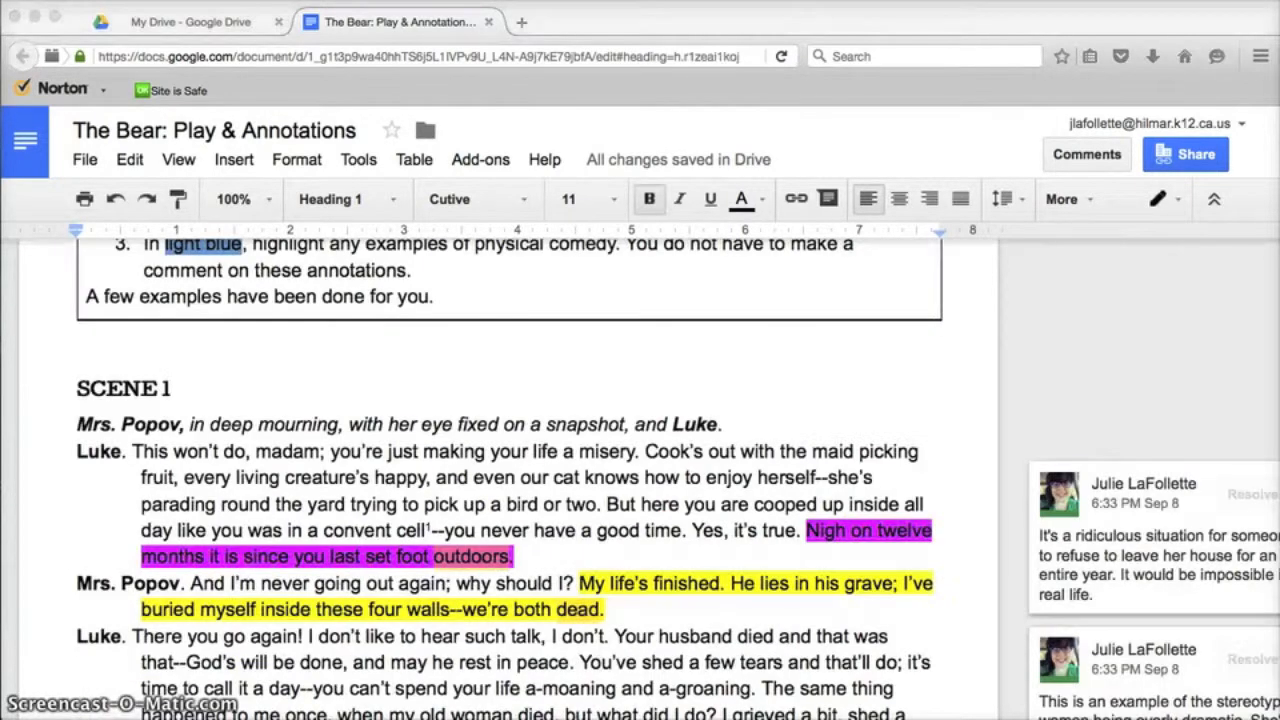
scroll(100, 690, "down", 10)
left_click(171, 384)
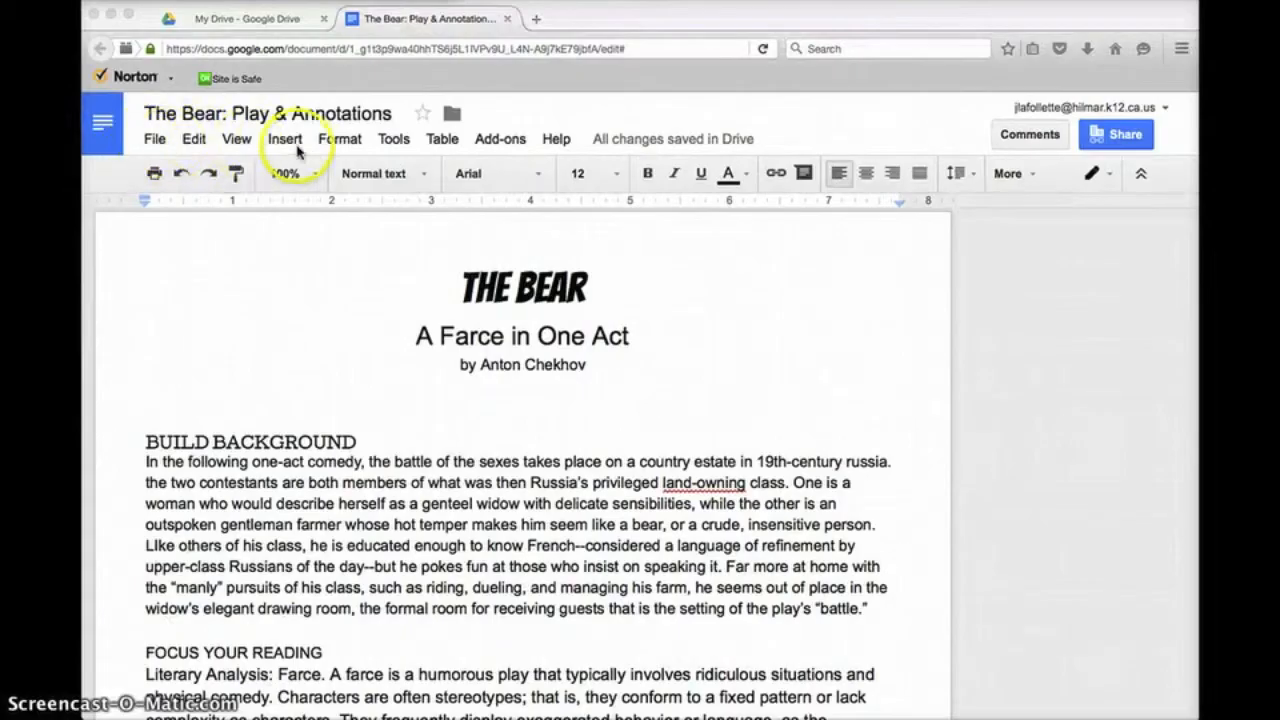
left_click(151, 394)
left_click(178, 423)
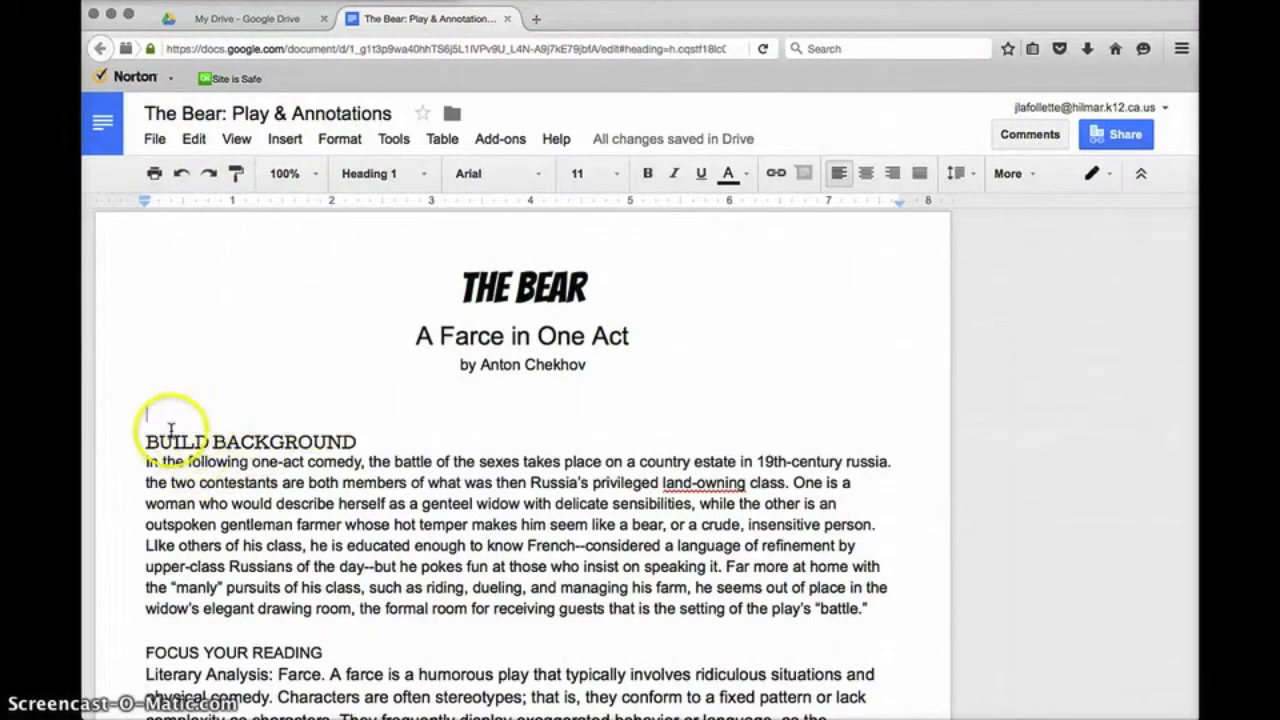
Insert a linked table of contents above BUILD BACKGROUND via the Insert menu
left_click(285, 139)
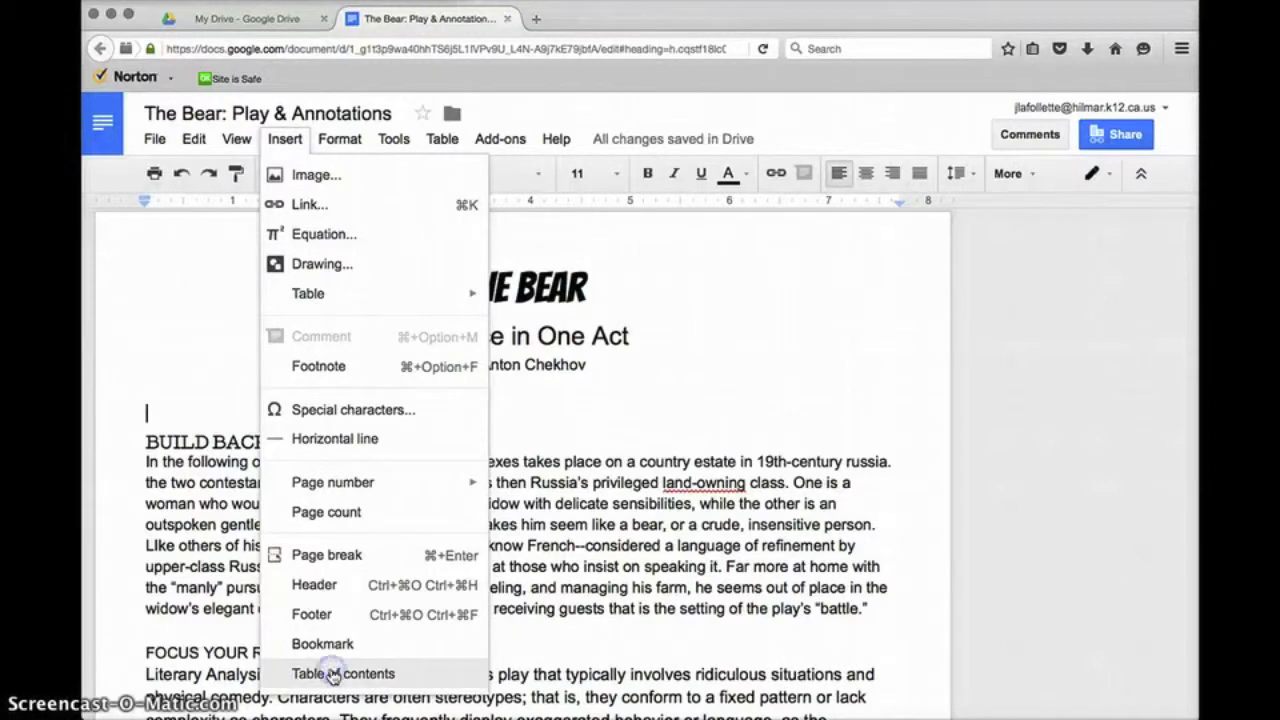
left_click(333, 674)
left_click(324, 509)
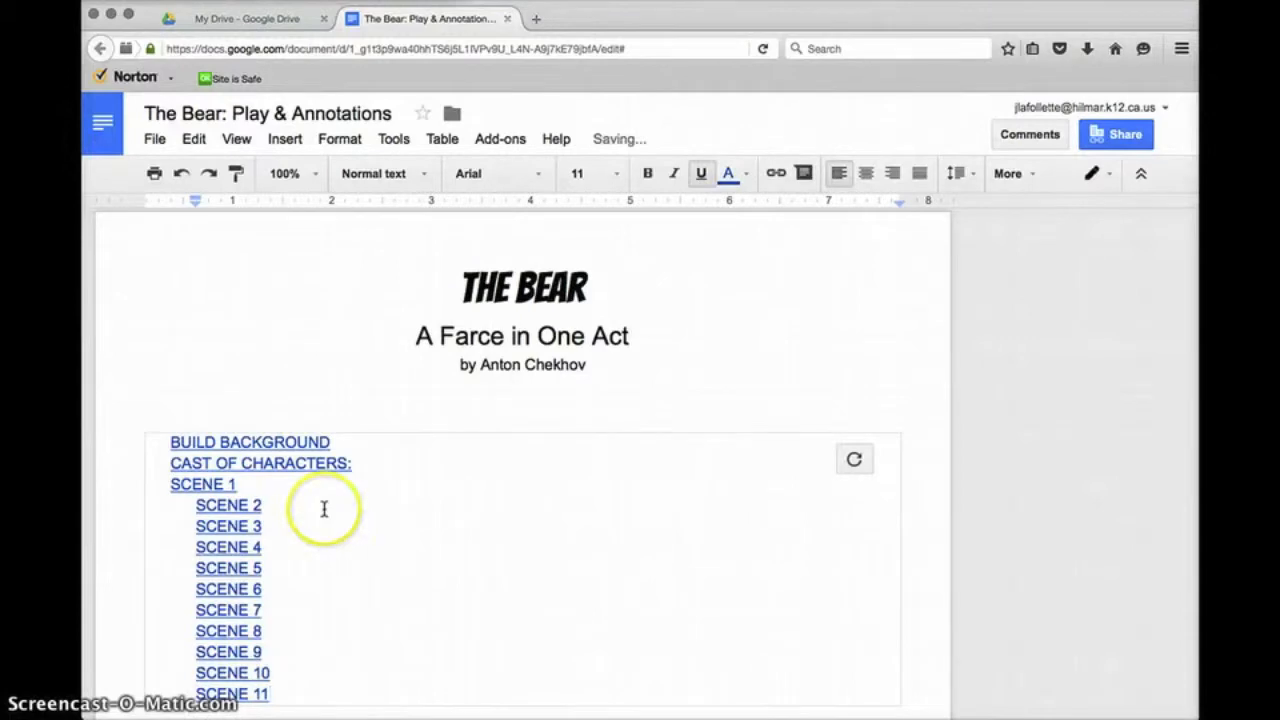
Delete the empty line above the table of contents
scroll(324, 509, "down", 3)
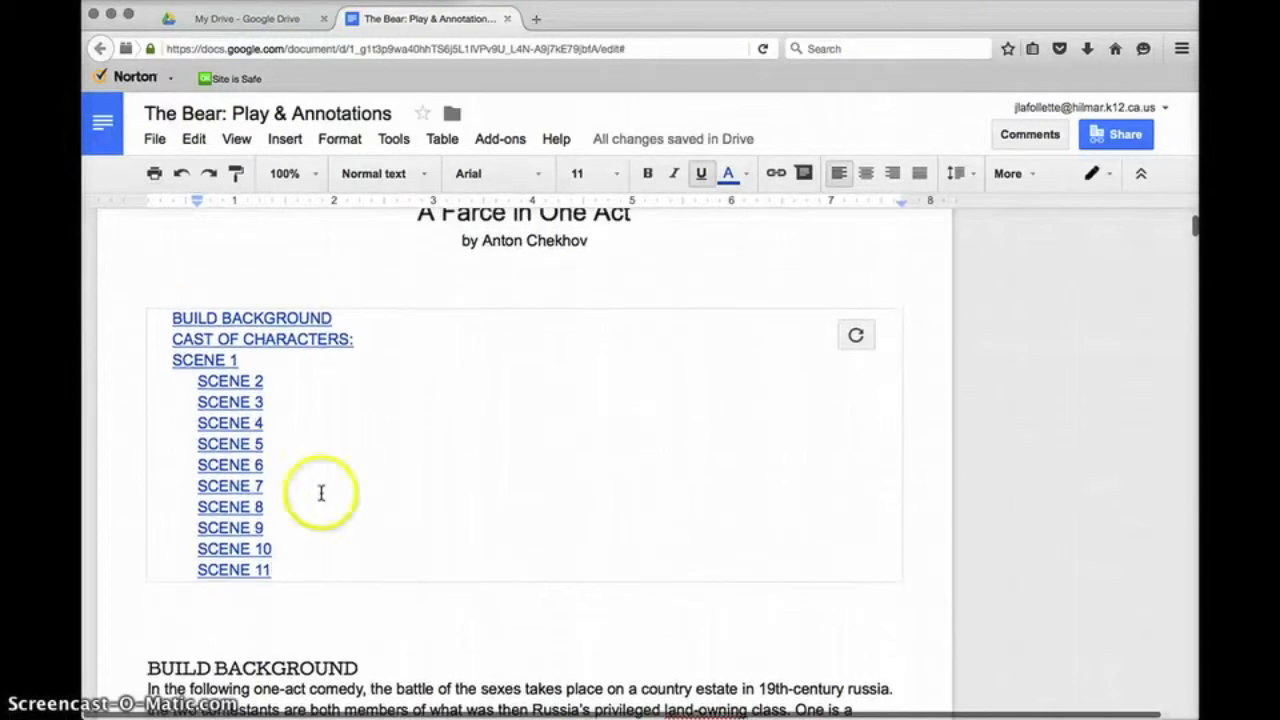
left_click(240, 282)
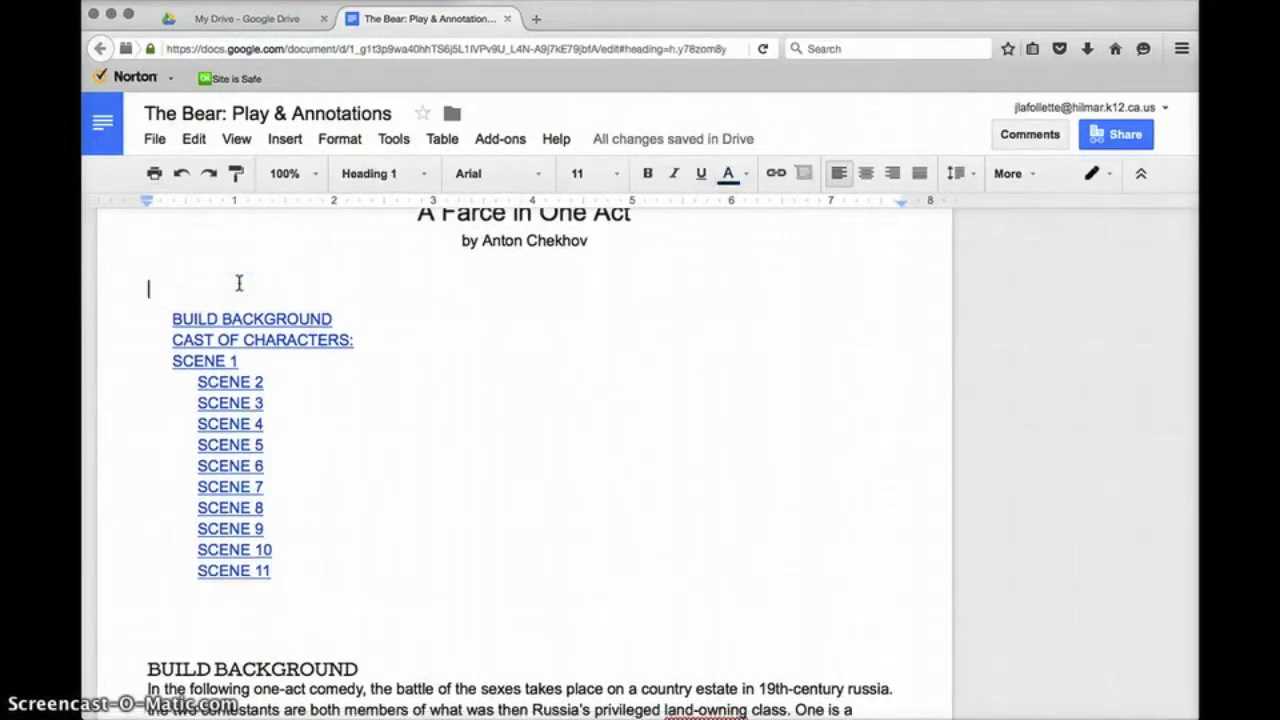
key("BackSpace")
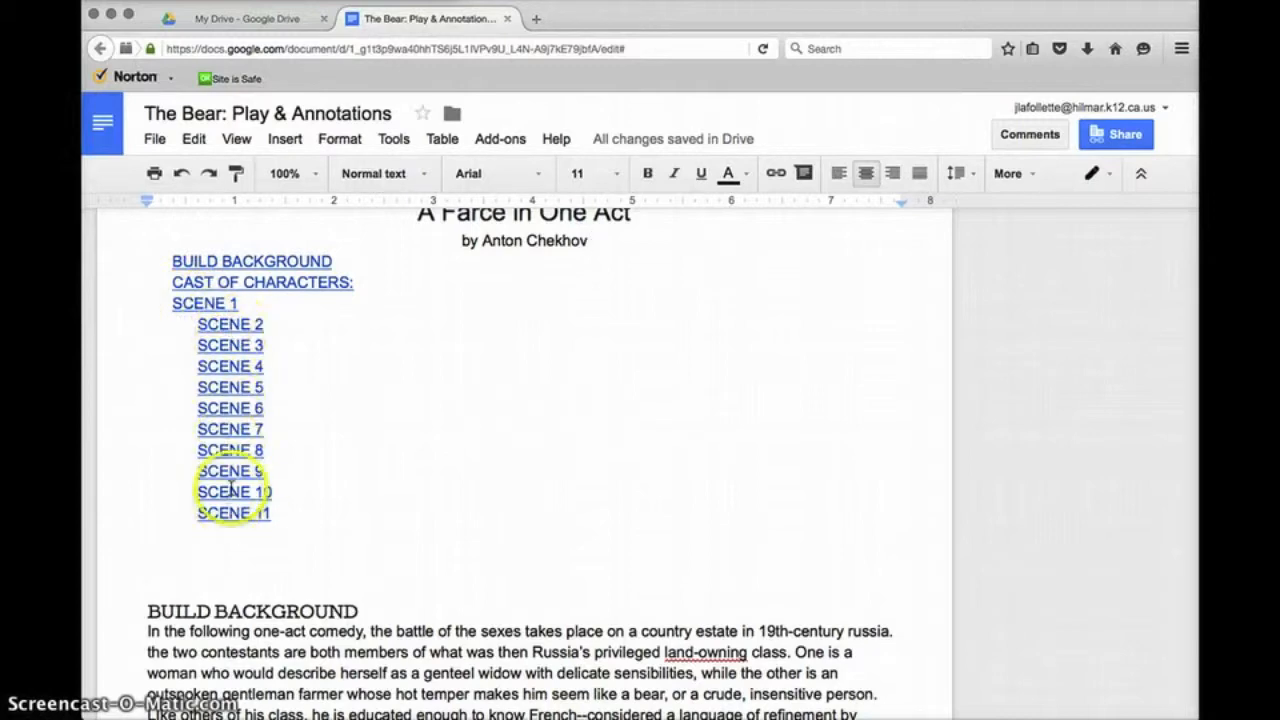
Follow the SCENE 1 contents entry's link to its heading in the play
left_click(210, 303)
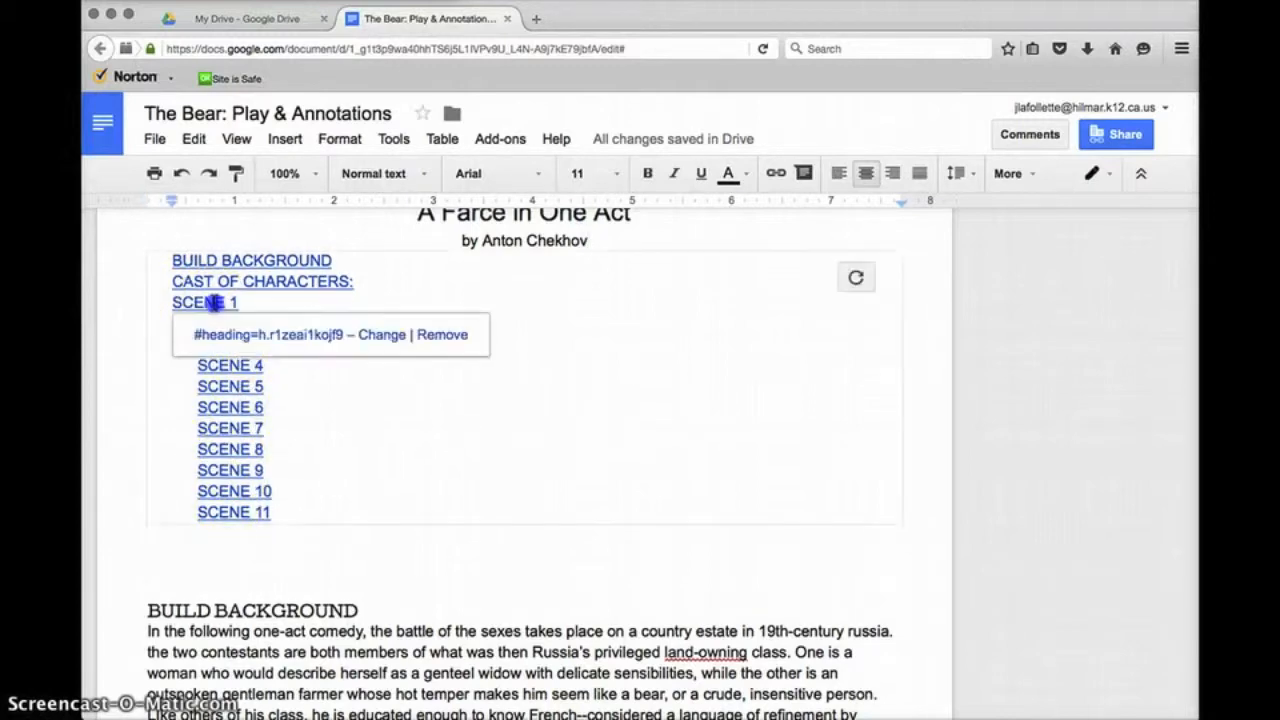
left_click(252, 302)
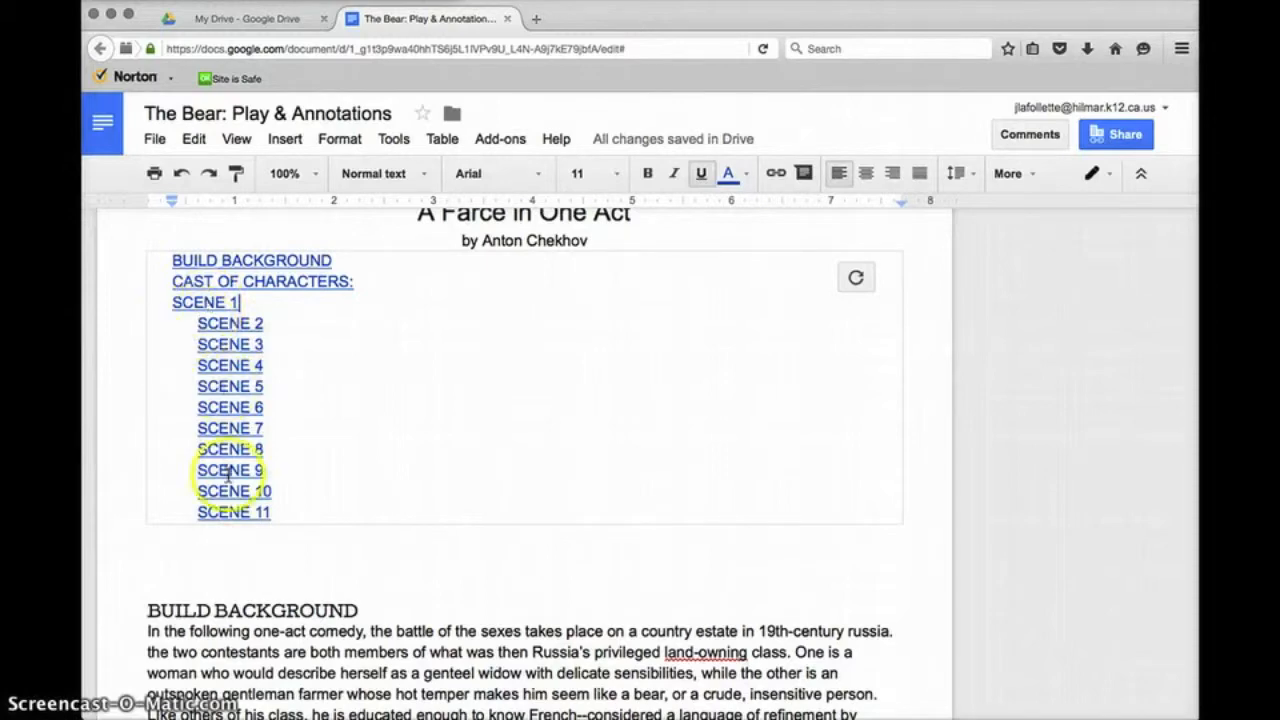
left_click(205, 302)
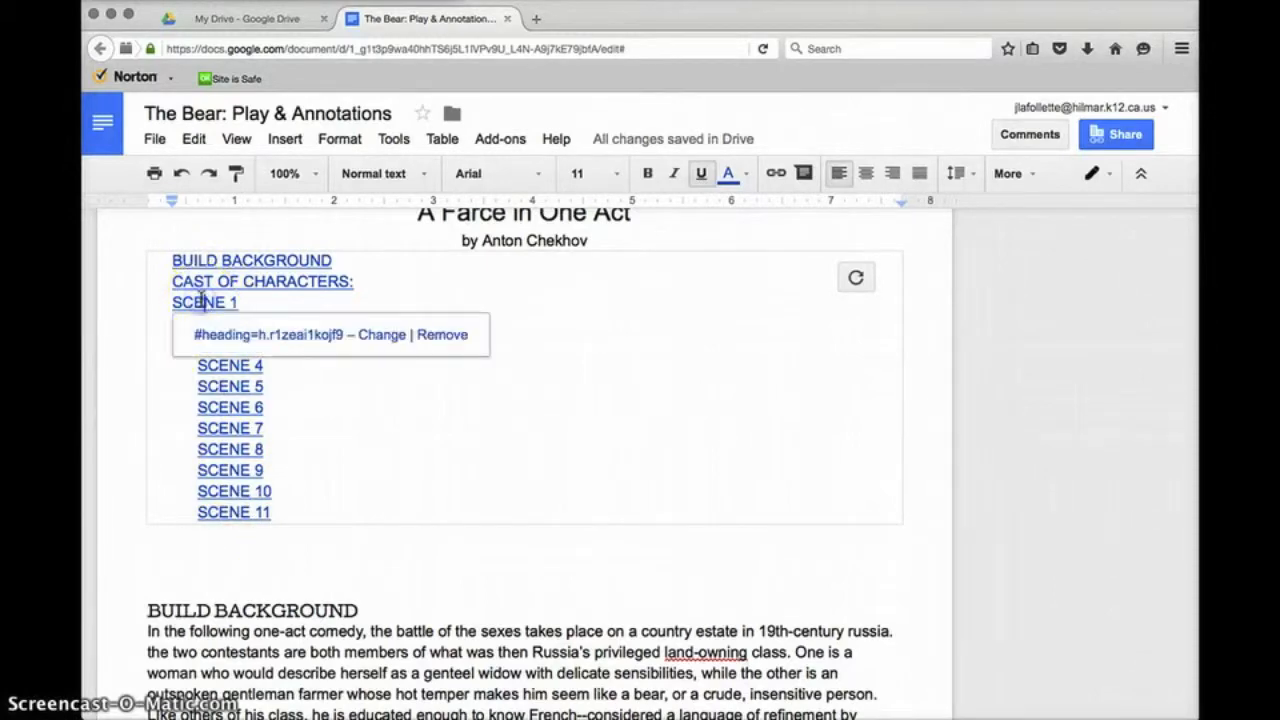
left_click(242, 336)
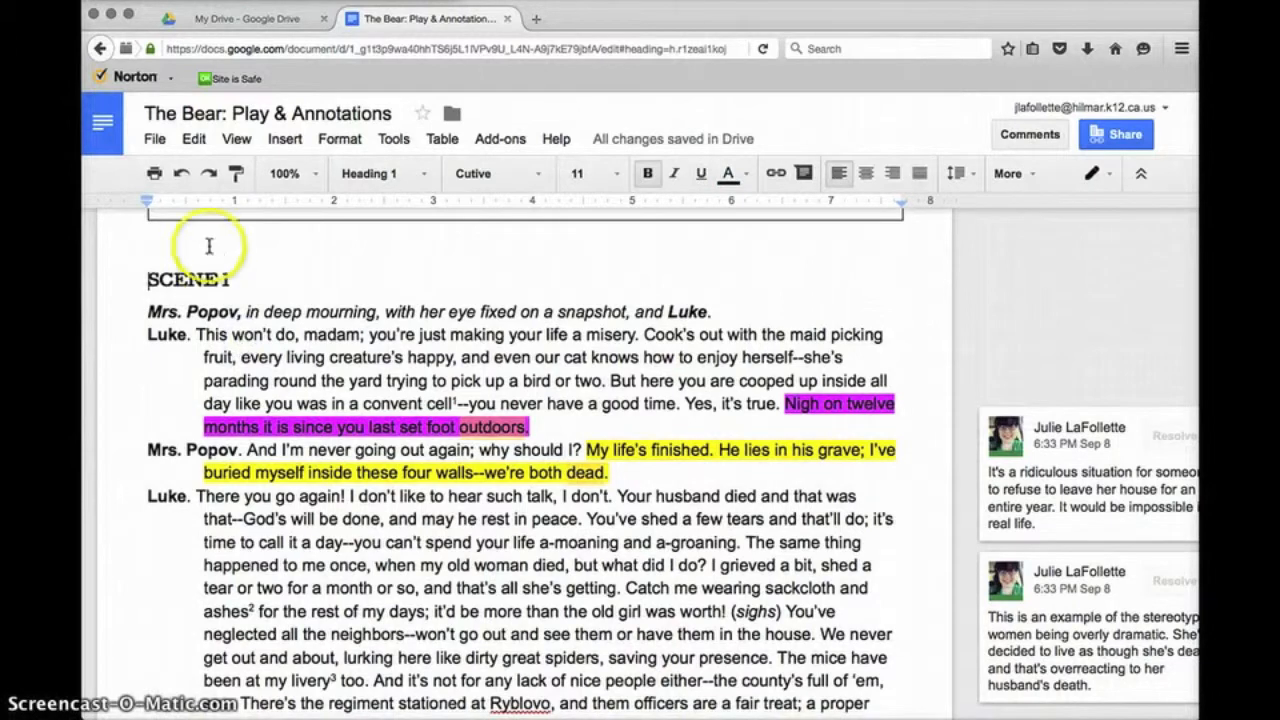
Restyle the SCENE 1 heading as Heading 2
left_click_drag(233, 280, 131, 282)
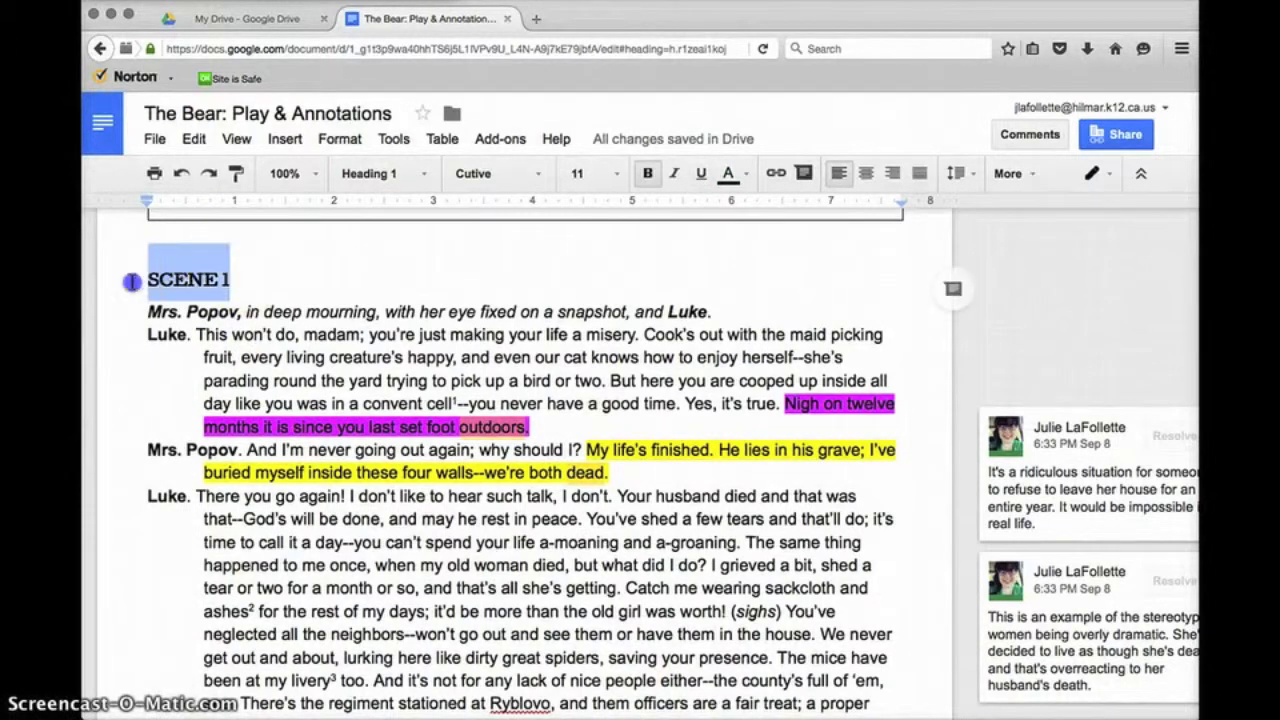
left_click(378, 173)
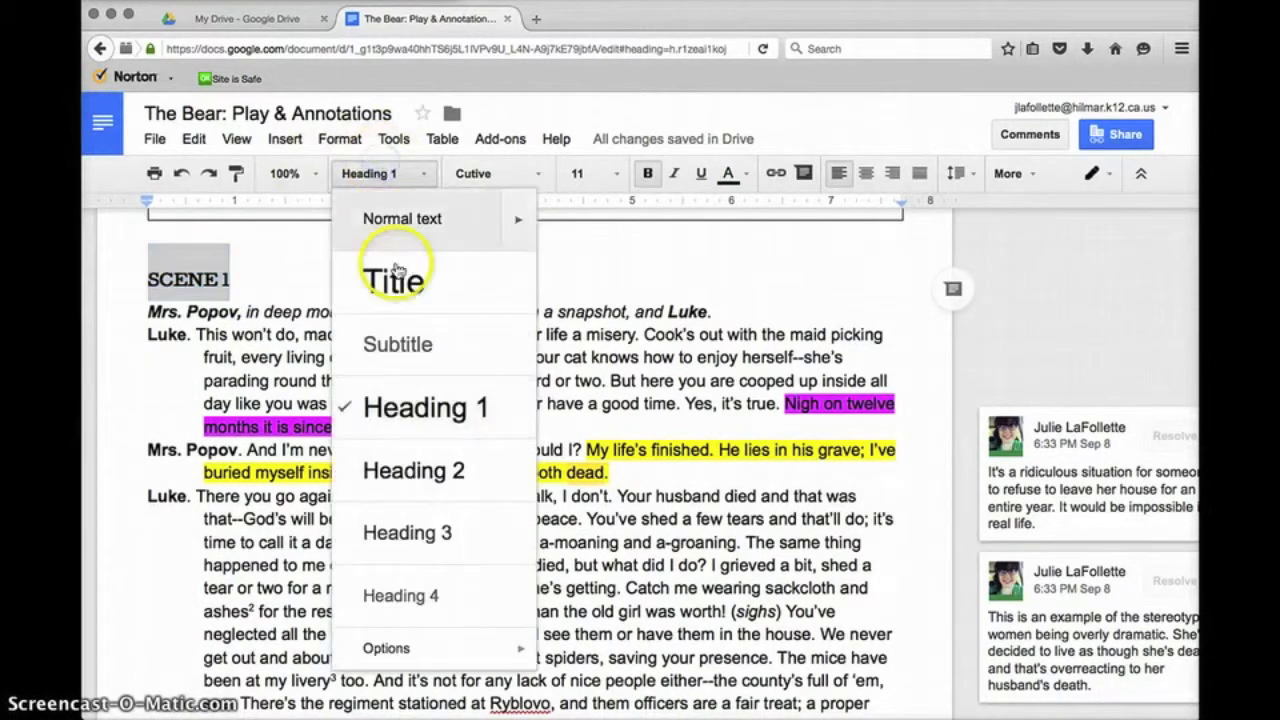
left_click(428, 467)
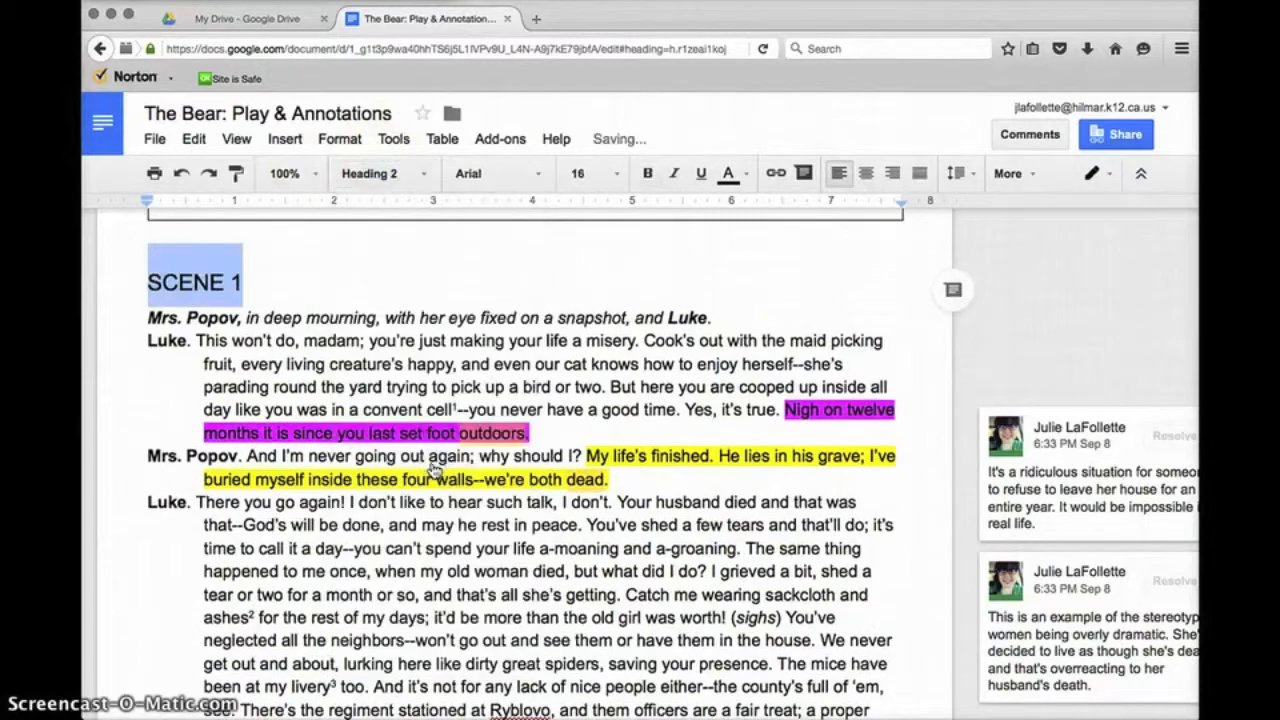
left_click(313, 294)
Refresh the table of contents so SCENE 1 indents with the other scenes
scroll(312, 292, "up", 10)
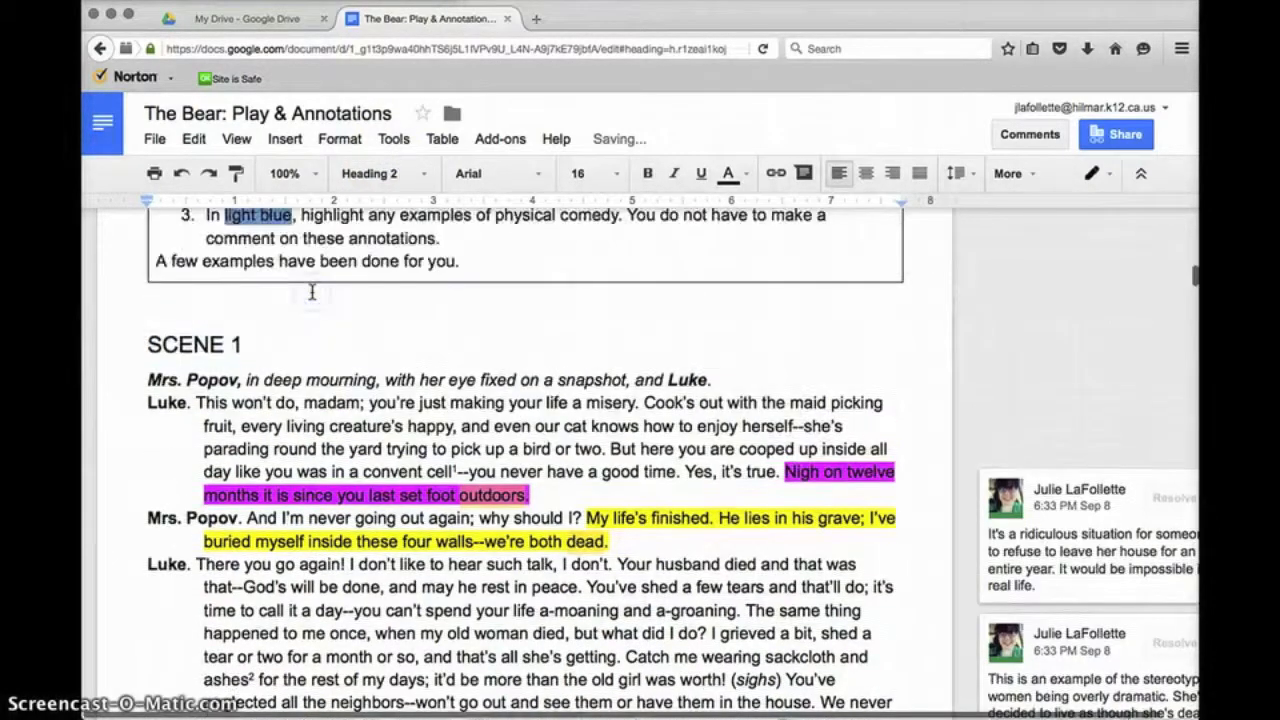
scroll(312, 292, "up", 10)
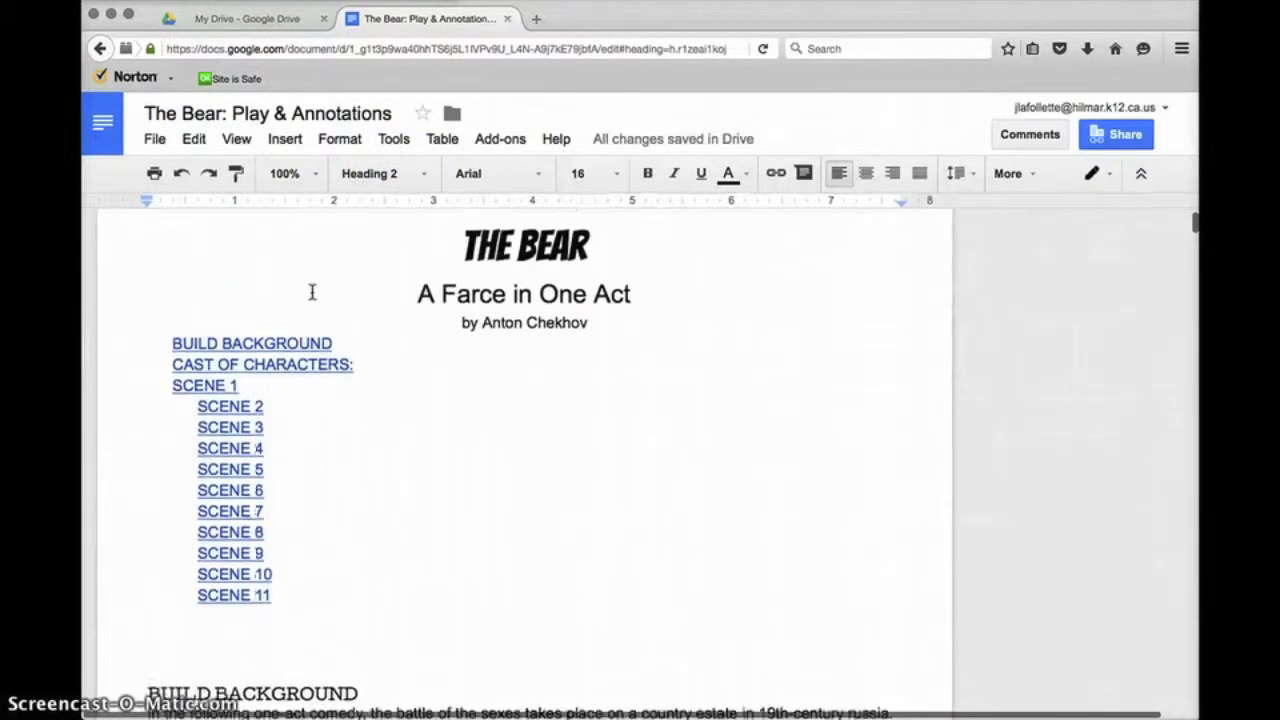
left_click(256, 370)
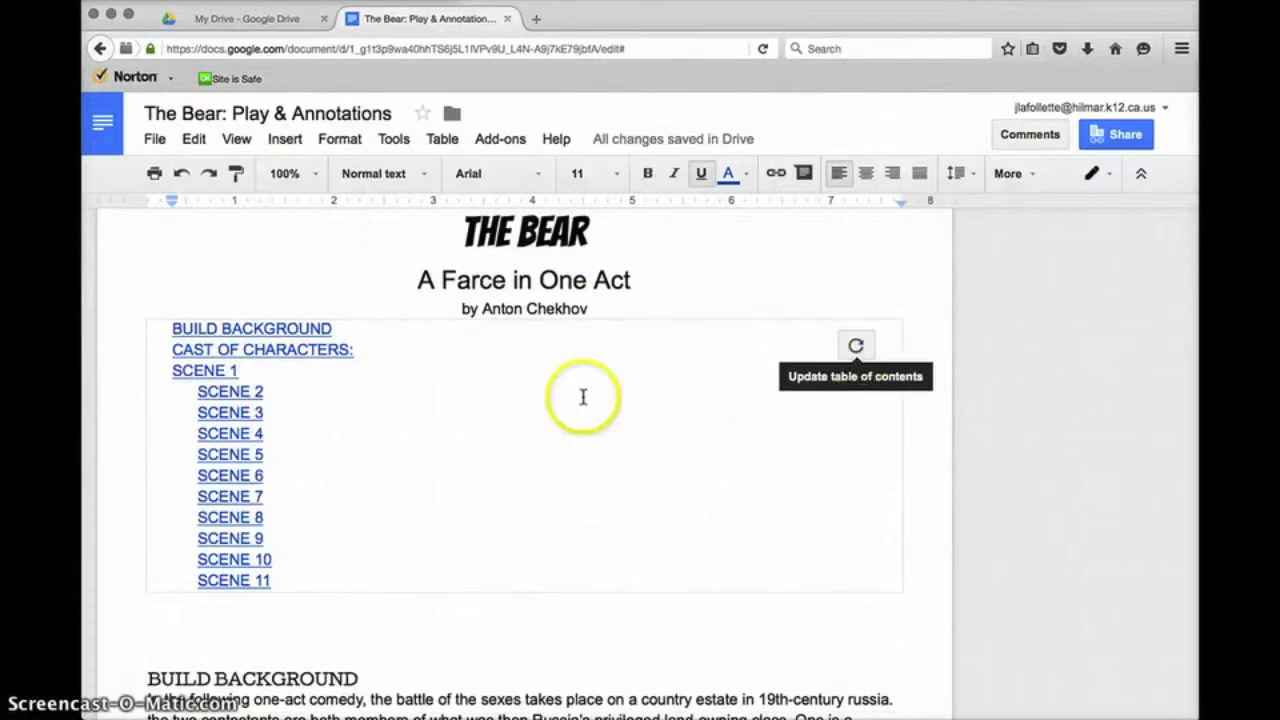
left_click(534, 414)
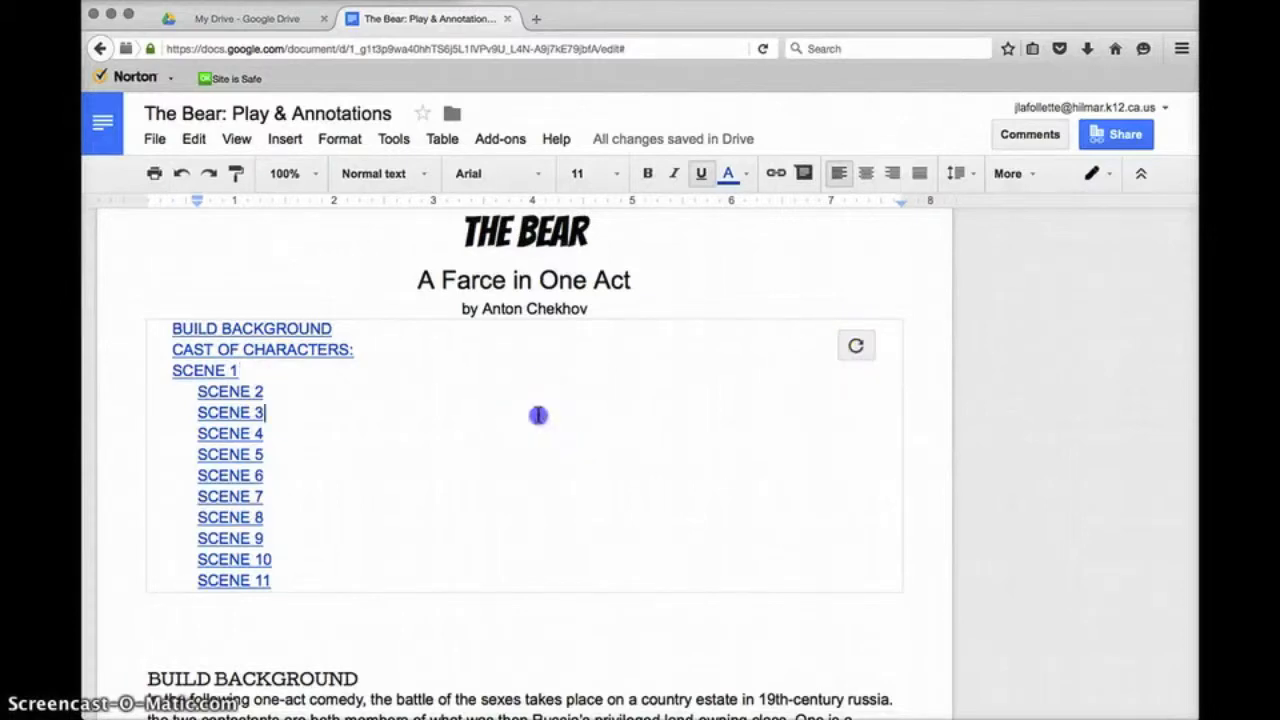
left_click(866, 349)
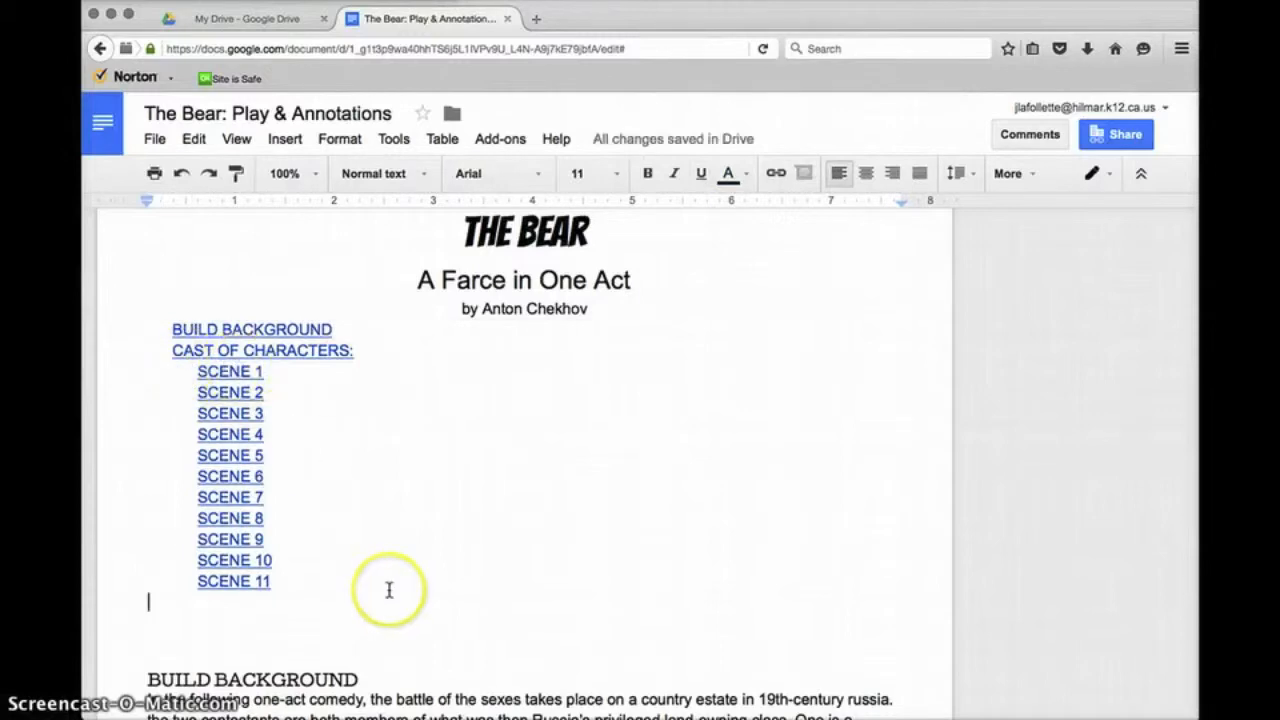
Delete the blank line above BUILD BACKGROUND and follow the SCENE 11 entry to its heading
left_click(238, 648)
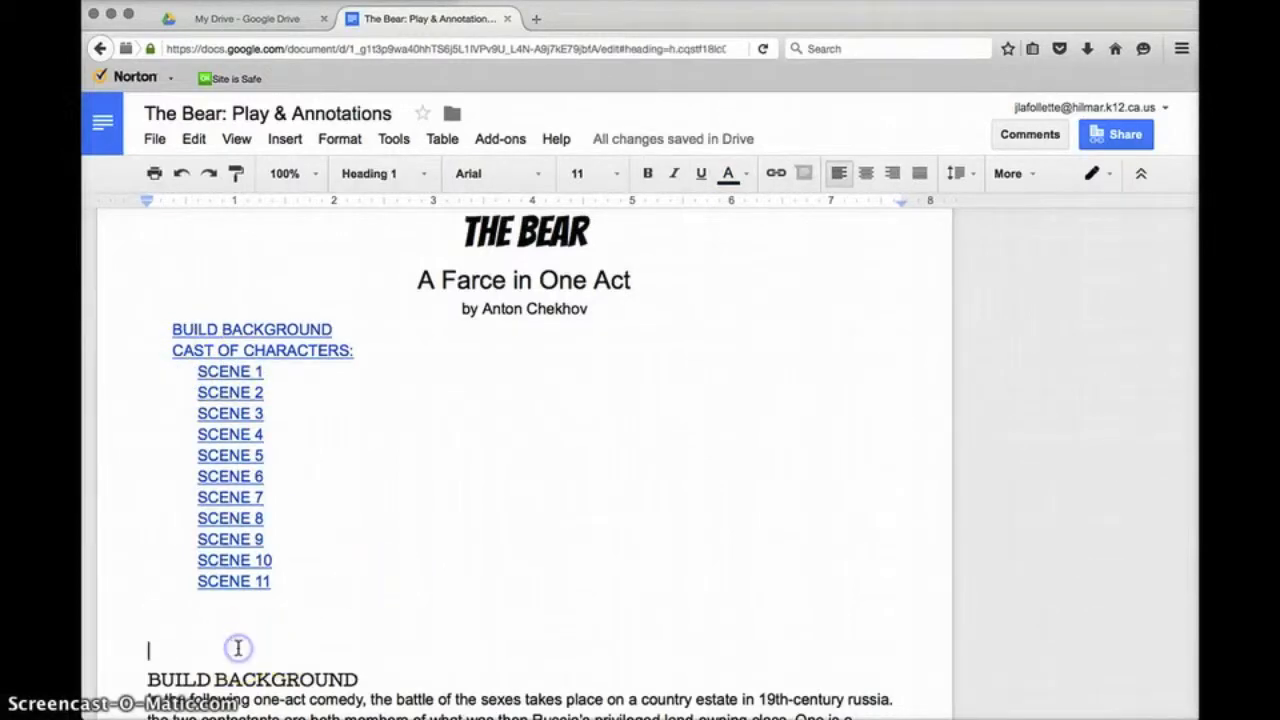
key("BackSpace")
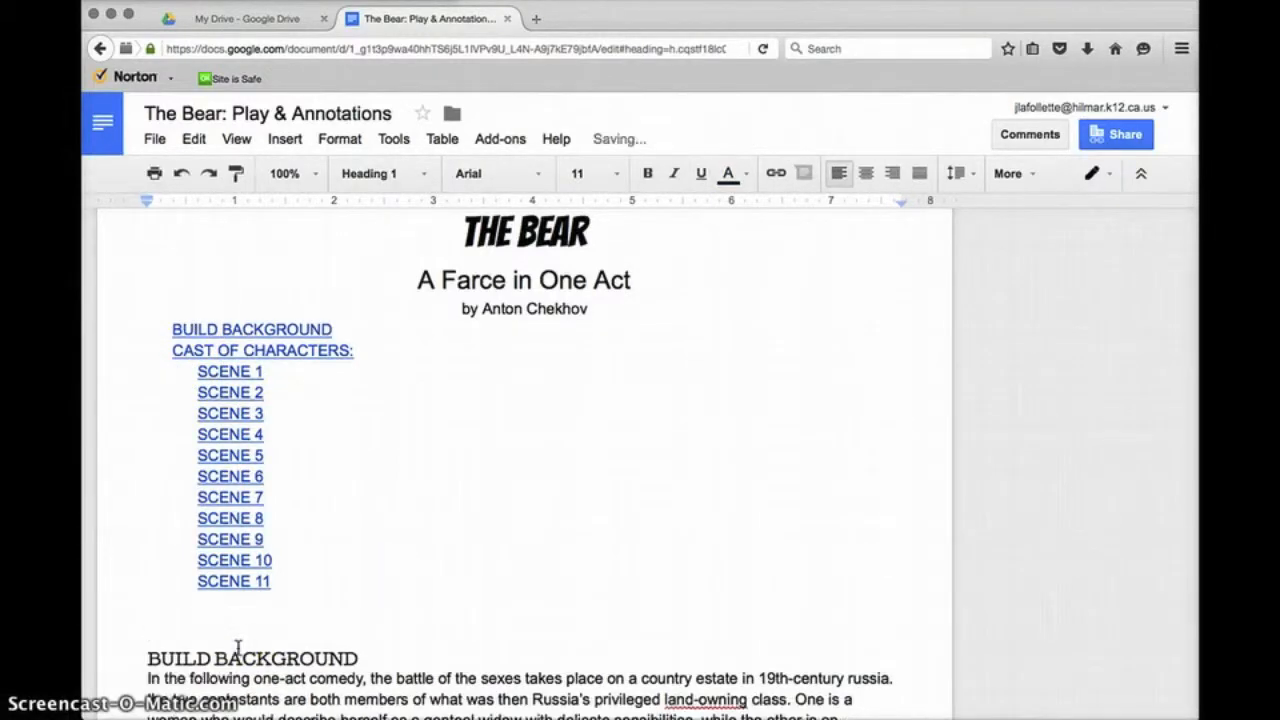
left_click(241, 582)
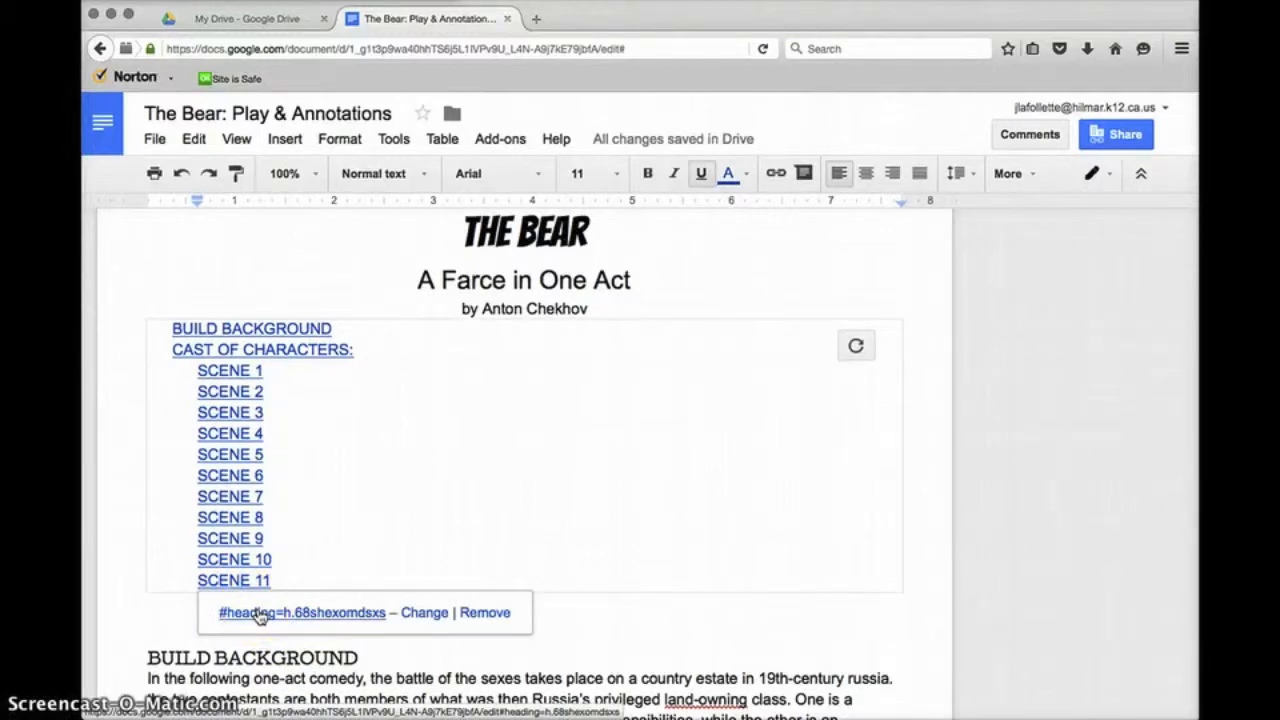
left_click(258, 613)
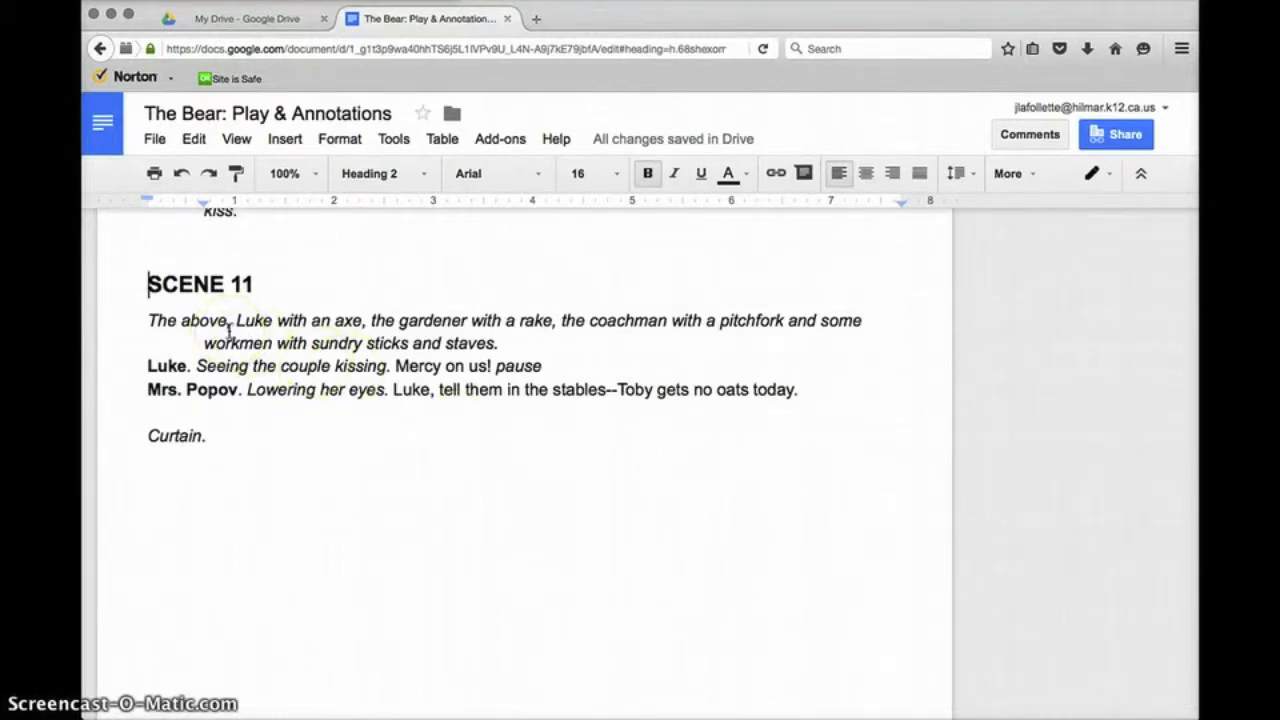
Place the cursor below the closing 'Curtain.' line and scroll back toward the title page
left_click(157, 499)
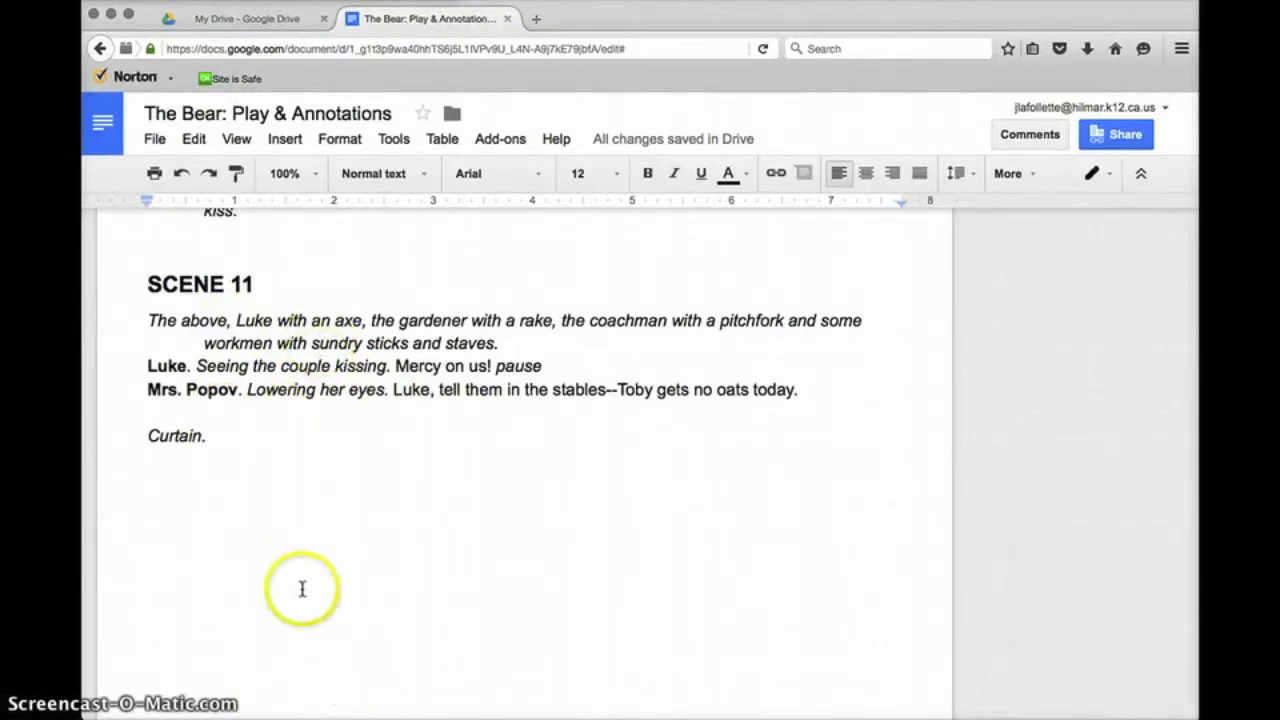
scroll(277, 421, "up", 20)
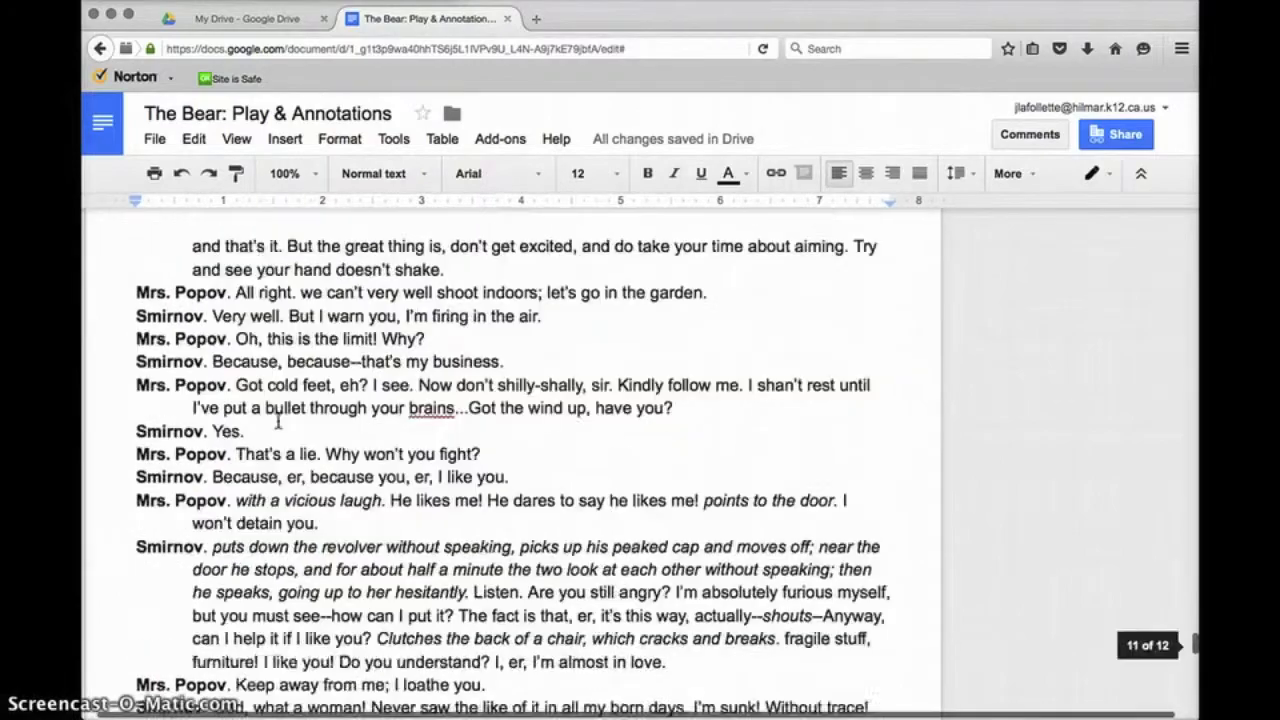
scroll(277, 421, "up", 20)
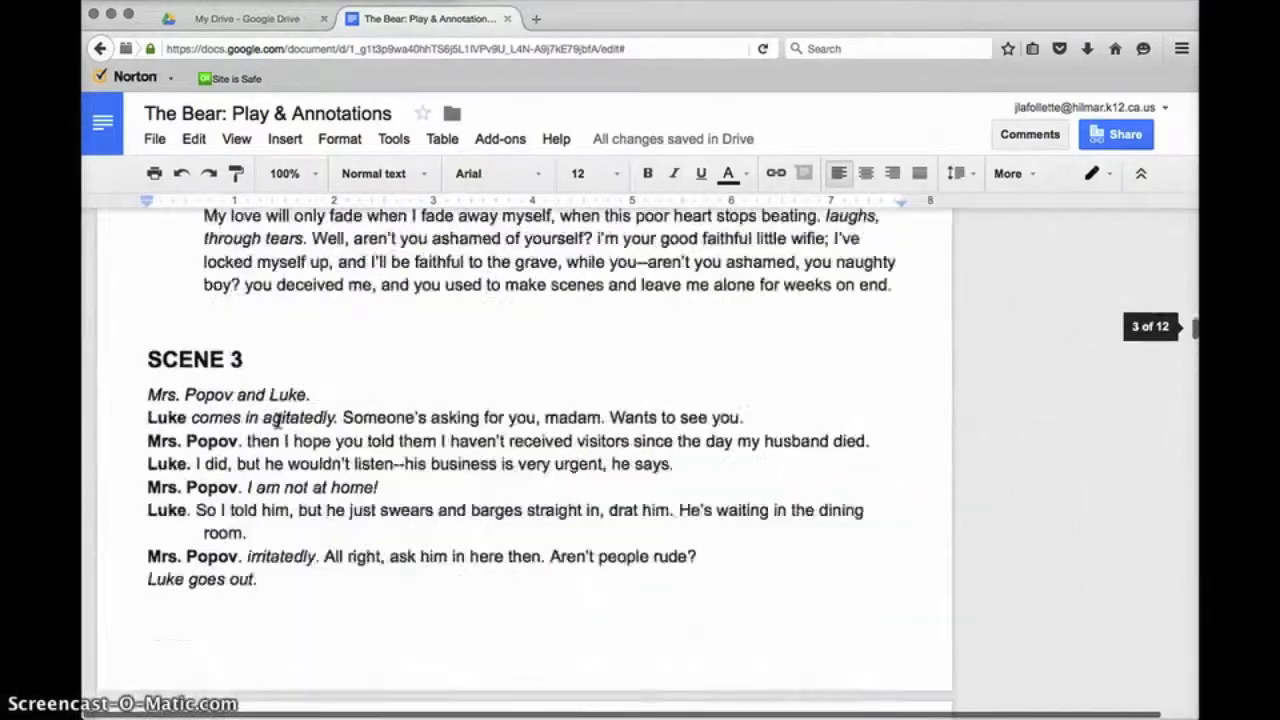